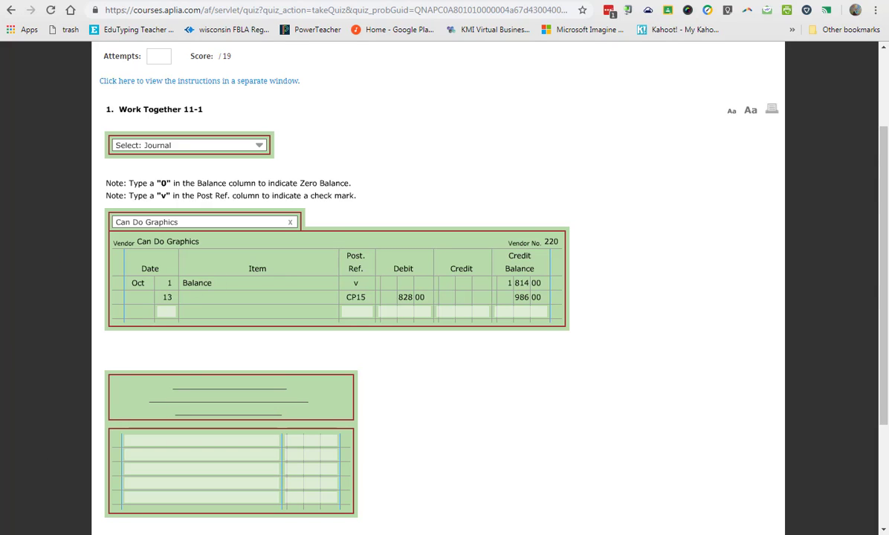
# Read the Work Together 11-1 posting instructions in a separate window.
pyautogui.click(264, 82)
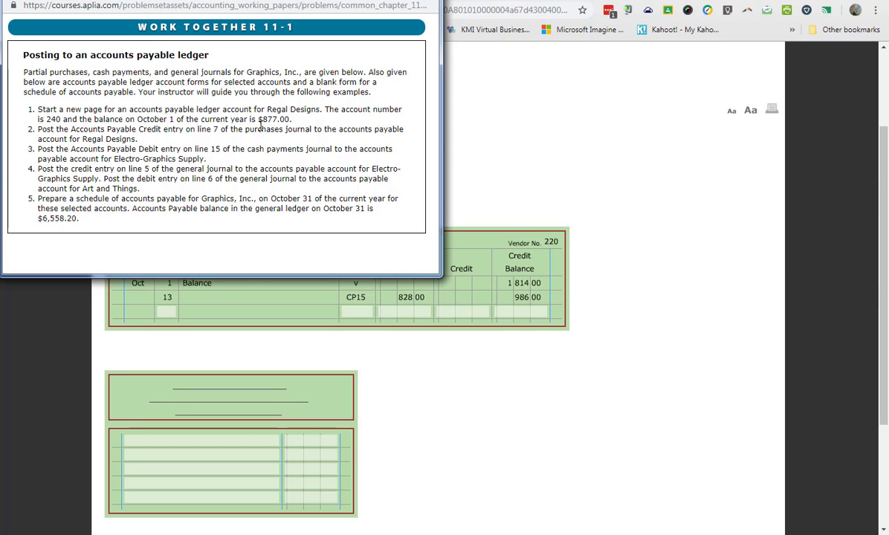
pyautogui.moveTo(275, 0); pyautogui.dragTo(0, 82)
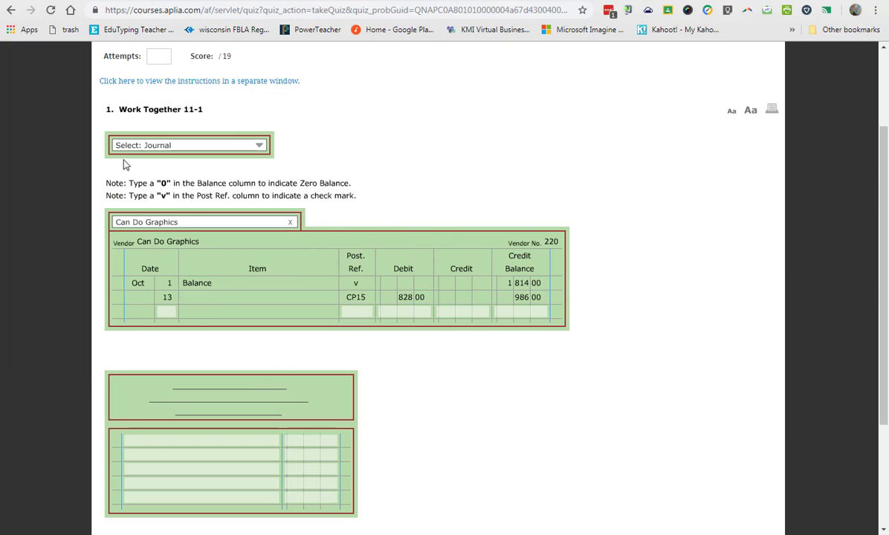
# Open the Regal Designs ledger account and fill in Regal Designs as the vendor along with its vendor number.
pyautogui.click(182, 222)
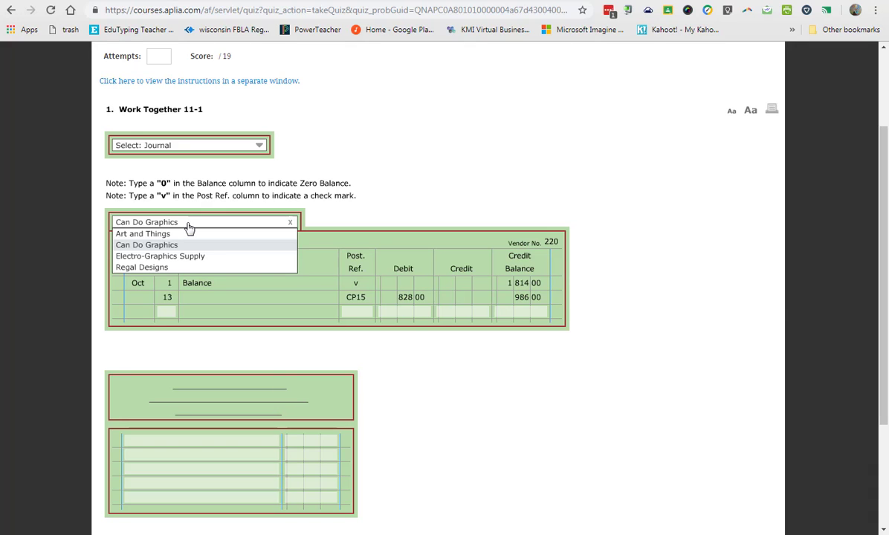
pyautogui.click(177, 268)
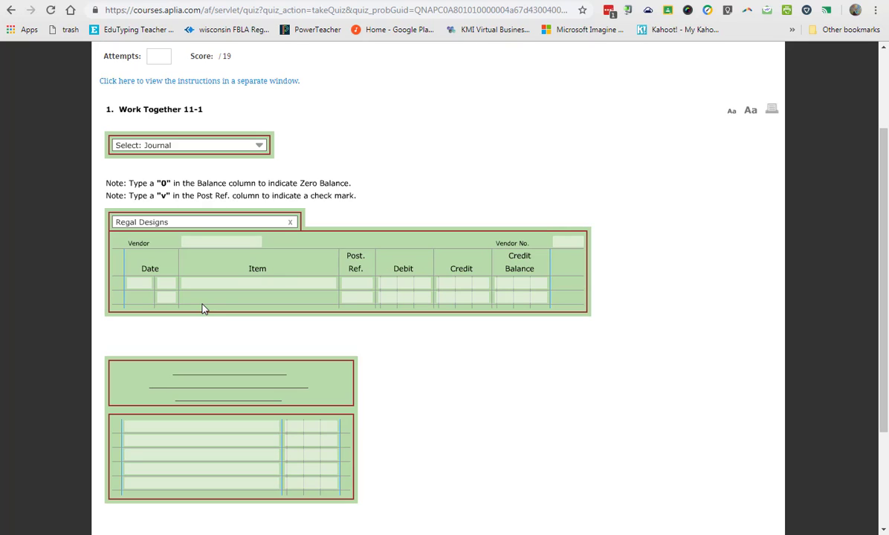
pyautogui.click(214, 242)
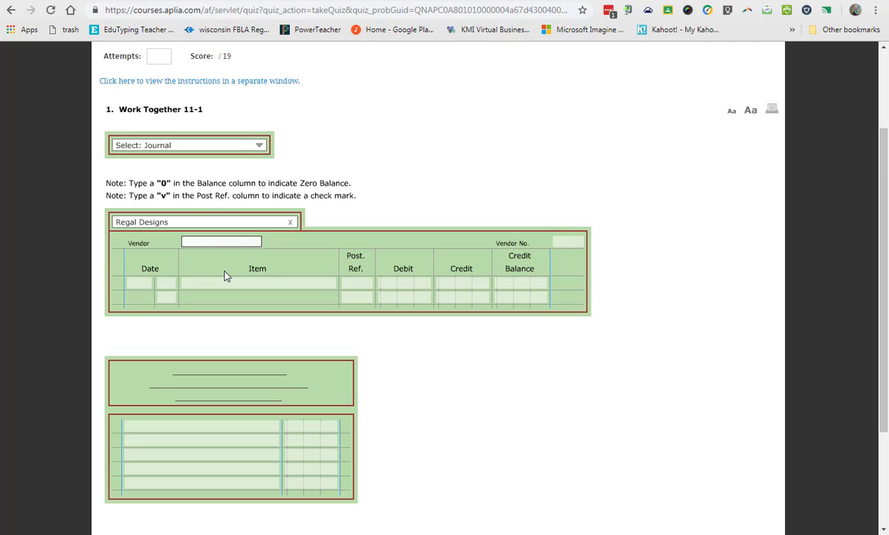
pyautogui.write('Regal')
pyautogui.press('Tab')
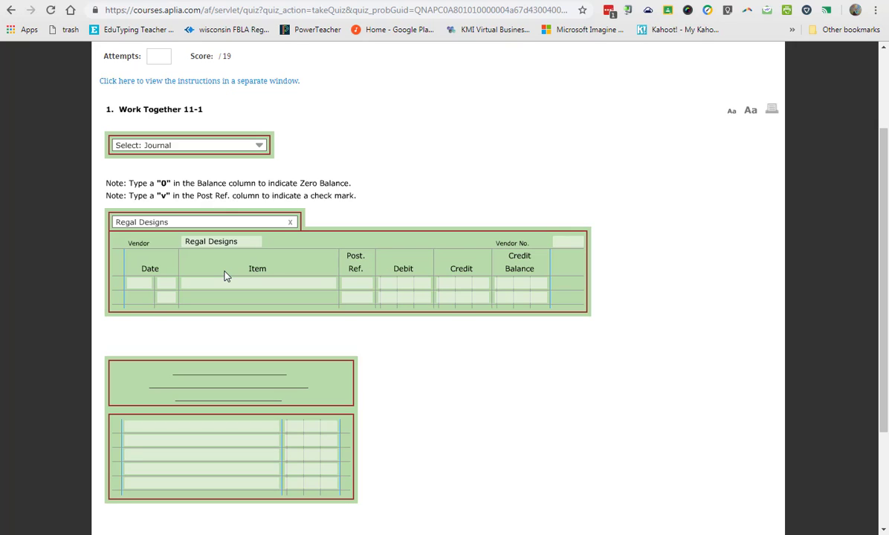
pyautogui.click(568, 243)
pyautogui.write('240')
# Date the first line of the Regal Designs account Oct 1 and set its item to Balance.
pyautogui.click(141, 299)
pyautogui.click(133, 287)
pyautogui.write('Oct')
pyautogui.click(168, 283)
pyautogui.write('1')
pyautogui.click(199, 287)
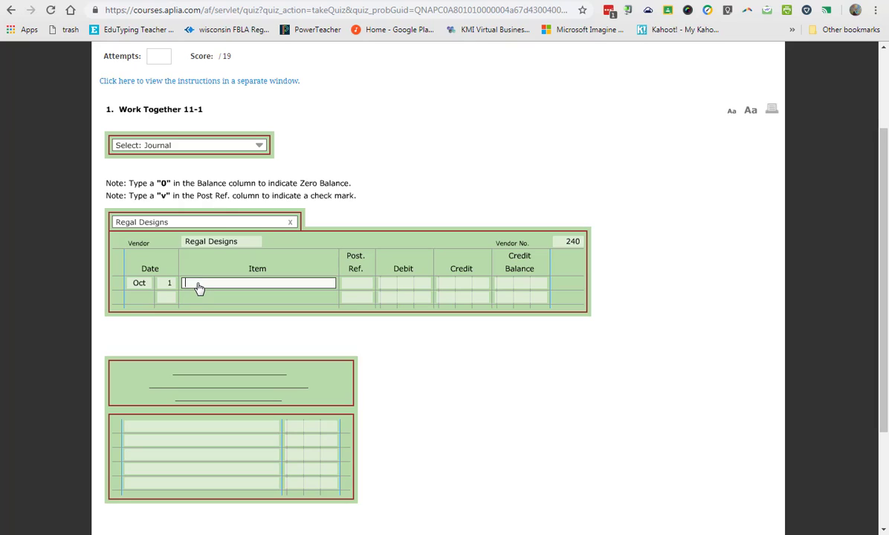
pyautogui.write('b')
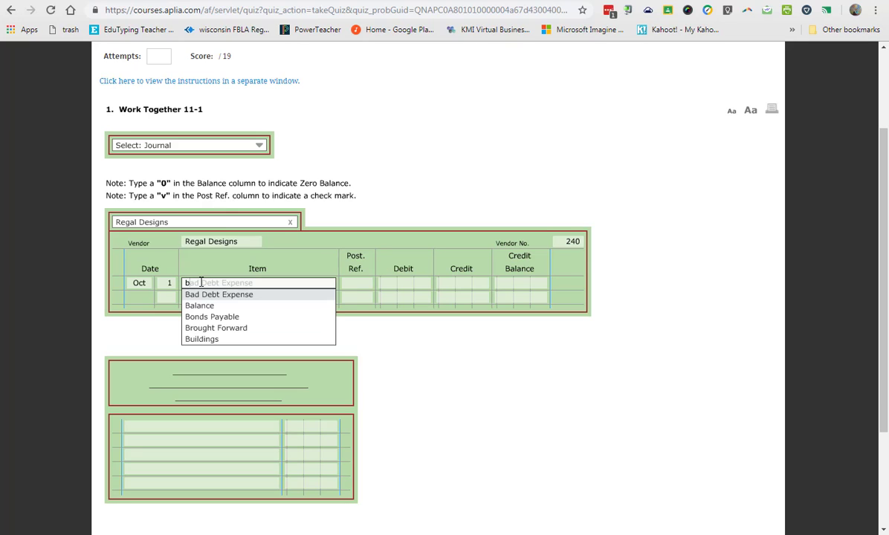
pyautogui.write('al')
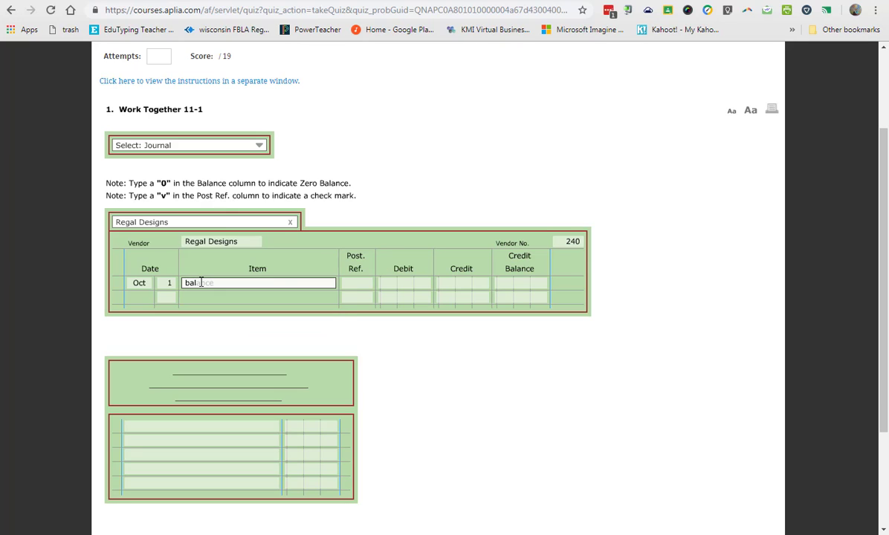
pyautogui.press('Return')
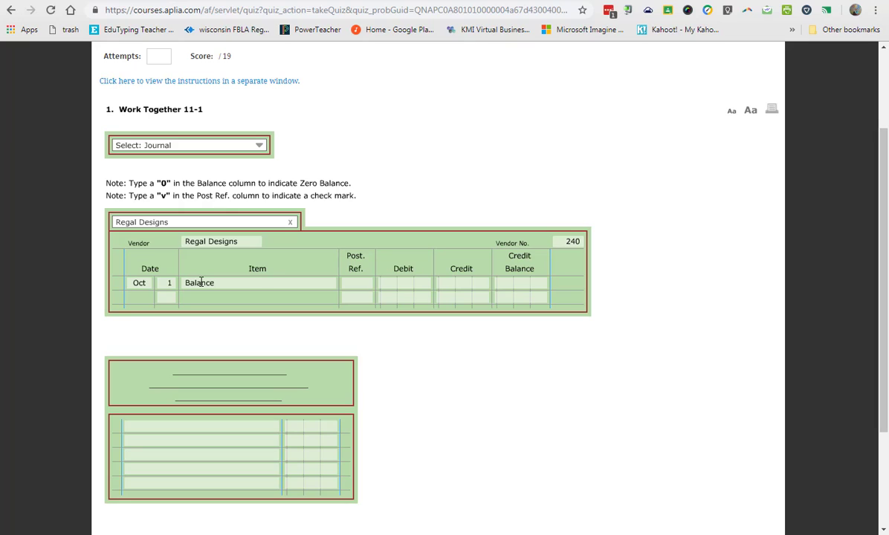
# Enter v as the posting reference and 877.00 as the credit balance on the Oct 1 line.
pyautogui.click(362, 287)
pyautogui.write('v')
pyautogui.click(518, 290)
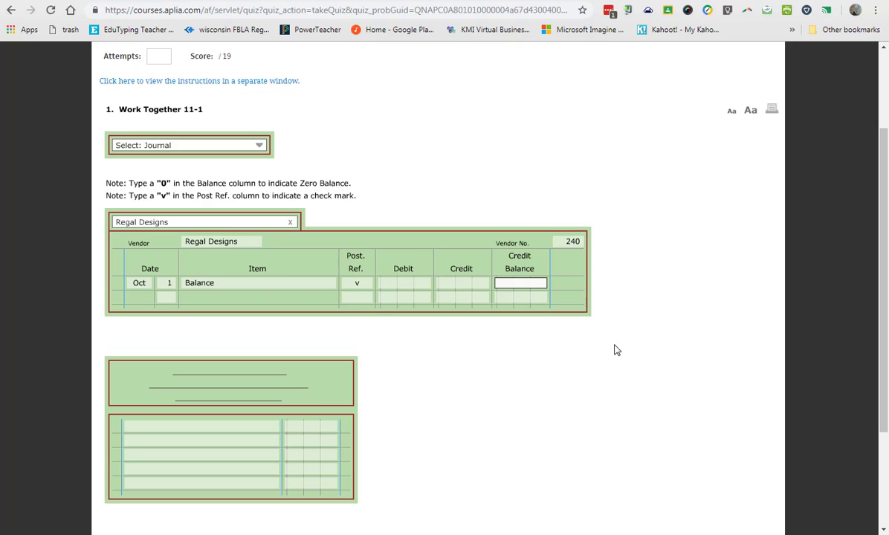
pyautogui.write('877')
pyautogui.press('Tab')
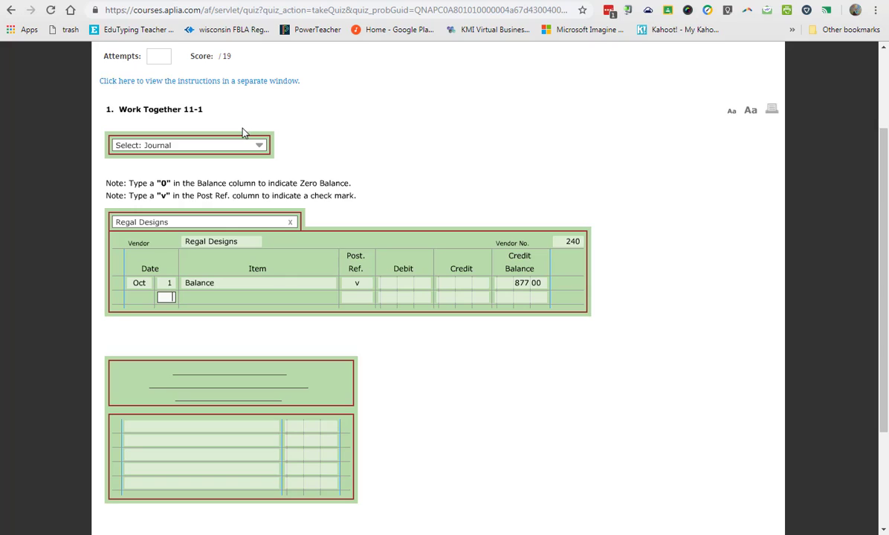
# Display the Purchases journal and start its Regal Designs ledger line with day 19 and posting reference P10.
pyautogui.click(198, 148)
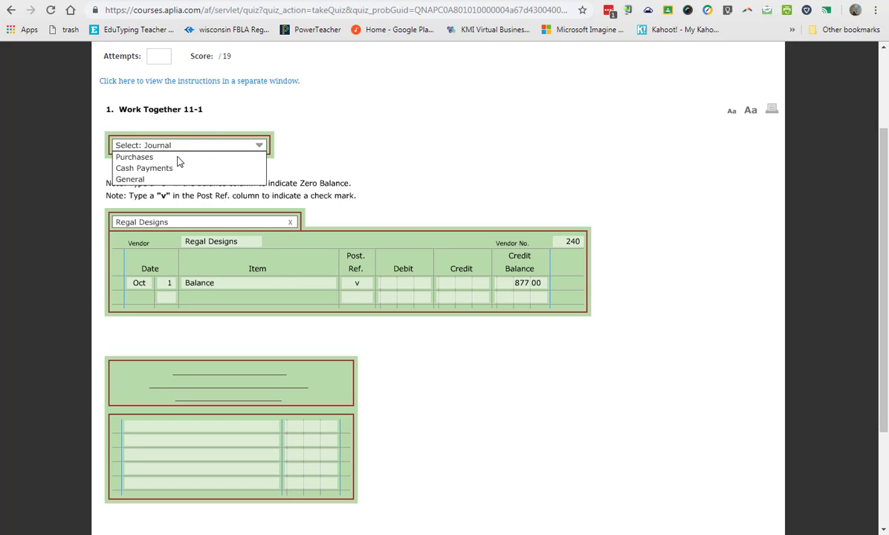
pyautogui.click(130, 157)
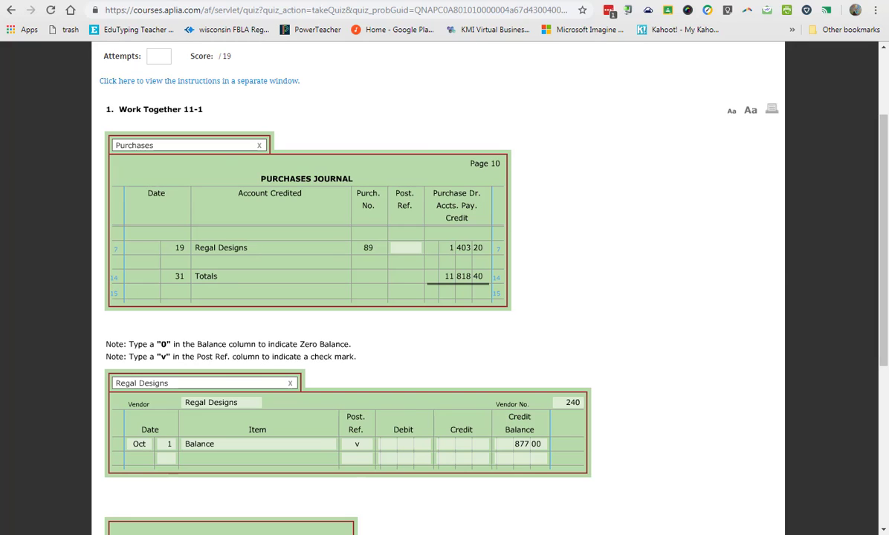
pyautogui.scroll(-3, 240, 240)
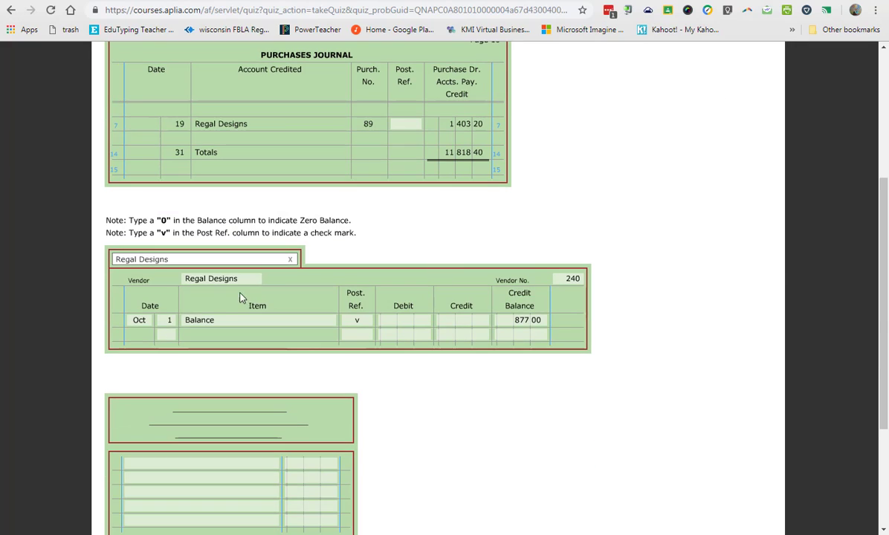
pyautogui.click(169, 335)
pyautogui.write('19')
pyautogui.press('Tab')
pyautogui.press('Tab')
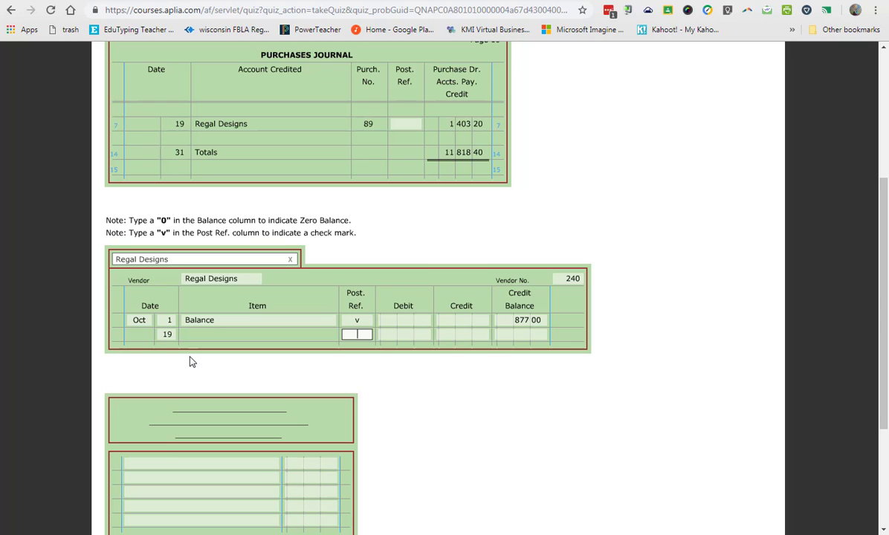
pyautogui.write('p')
pyautogui.click(695, 368)
# Post the 1,403.20 credit on the day 19 line of Regal Designs and enter 2,280.20 as its credit balance.
pyautogui.scroll(1, 684, 377)
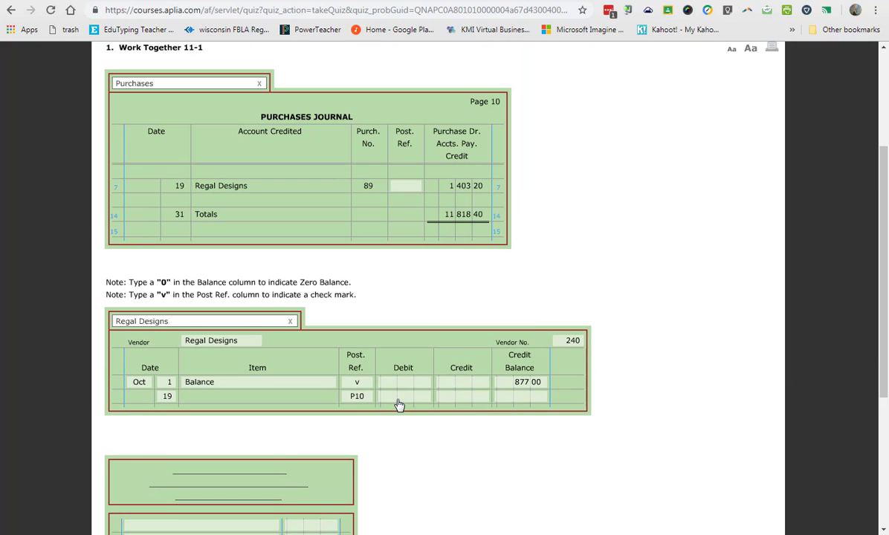
pyautogui.click(456, 398)
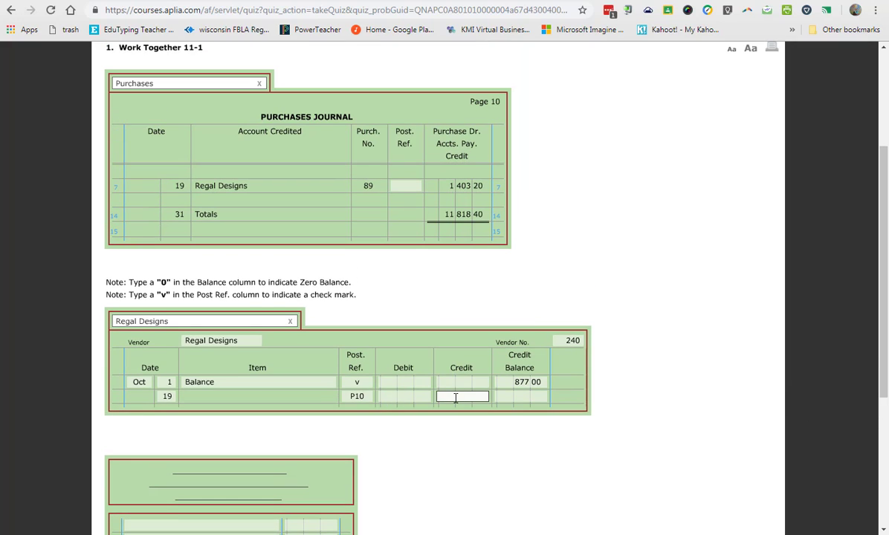
pyautogui.write('1 403.20')
pyautogui.press('Tab')
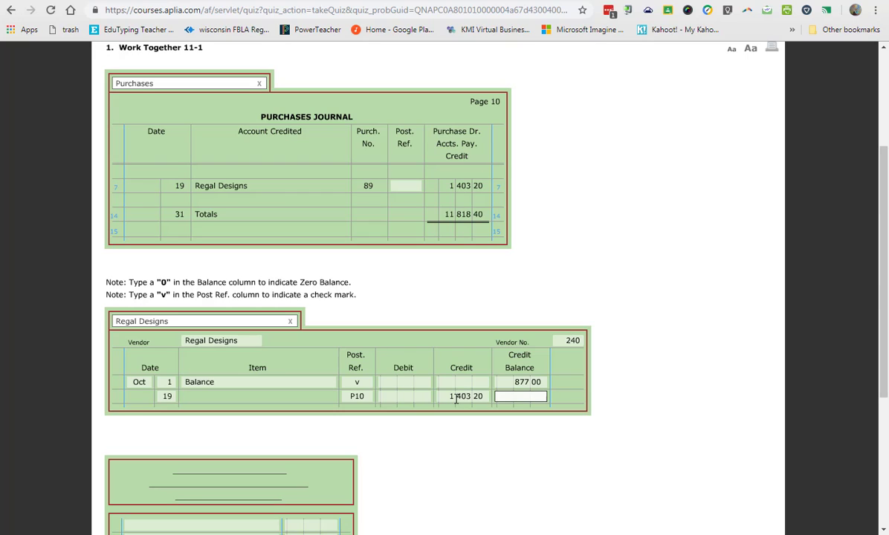
pyautogui.click(517, 410)
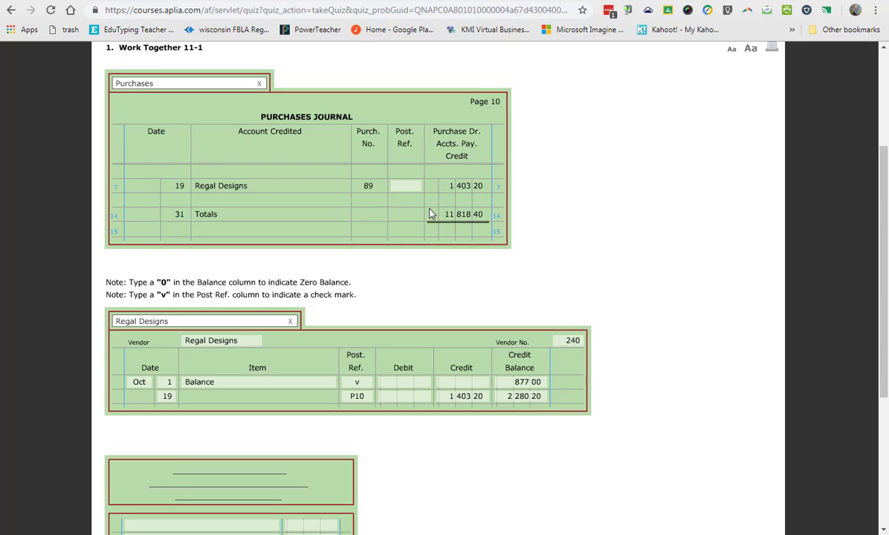
# Enter the Regal Designs vendor number as the posting reference on line 7 of the Purchases journal.
pyautogui.click(408, 187)
pyautogui.write('240')
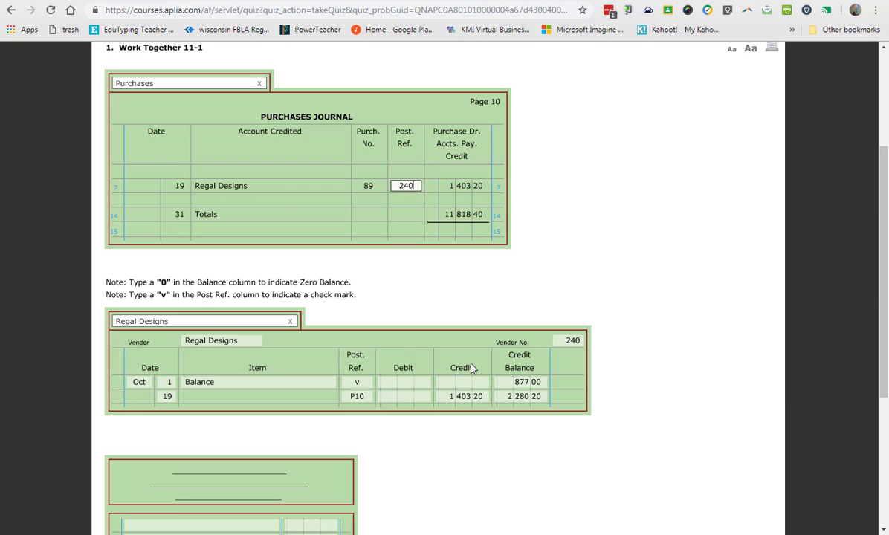
pyautogui.press('Tab')
# Display the Cash Payments journal and the Electro-Graphics Supply account, and enter day 20 with posting reference CP15 in the account.
pyautogui.click(153, 89)
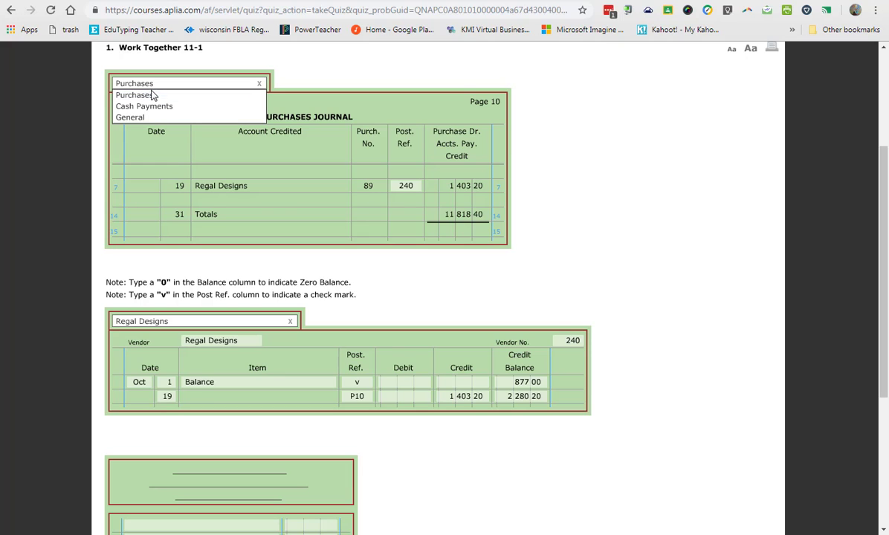
pyautogui.click(148, 106)
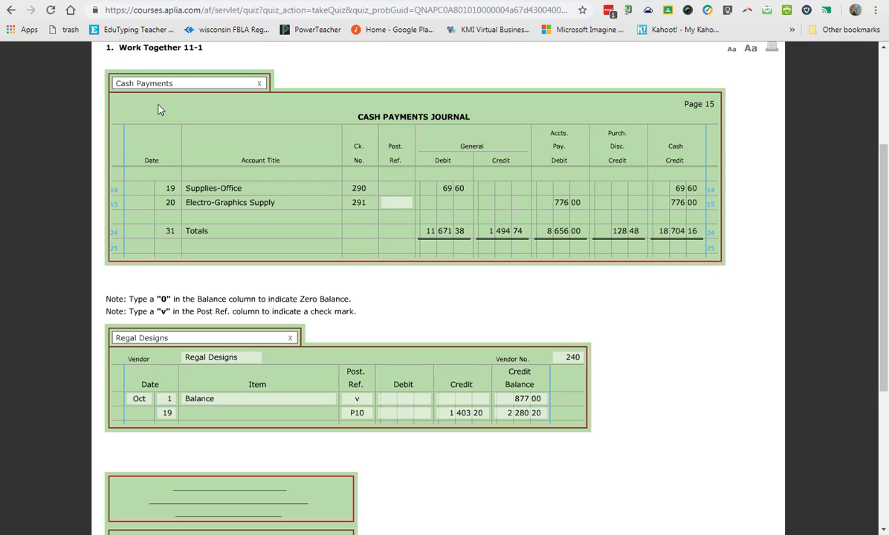
pyautogui.click(190, 337)
pyautogui.click(186, 371)
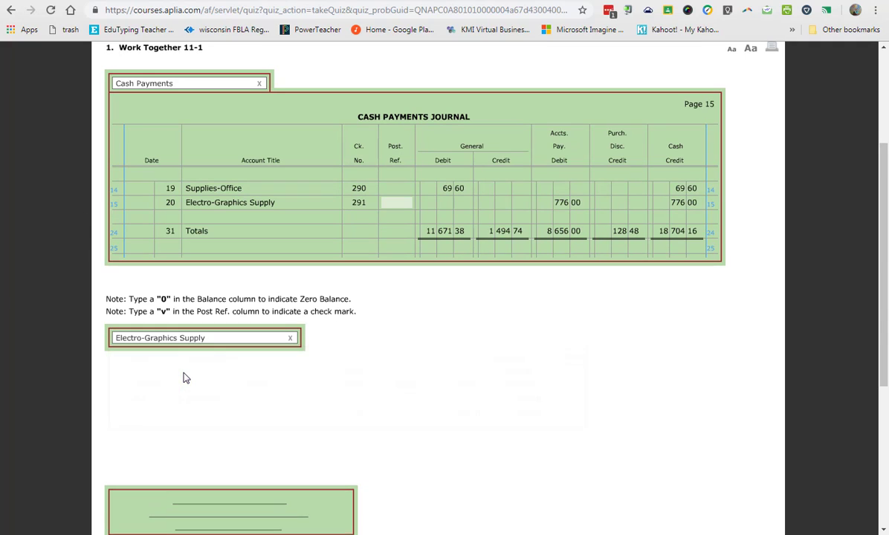
pyautogui.click(165, 414)
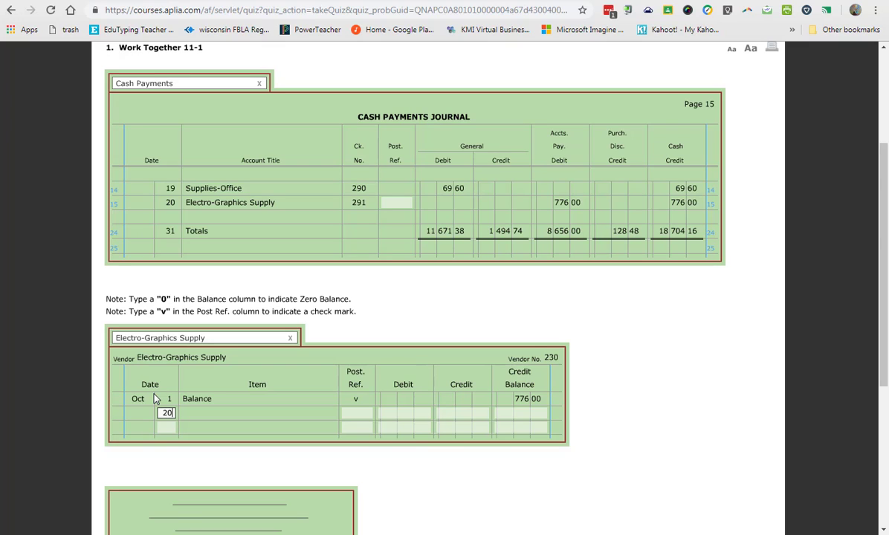
pyautogui.press('Tab')
pyautogui.write('cp')
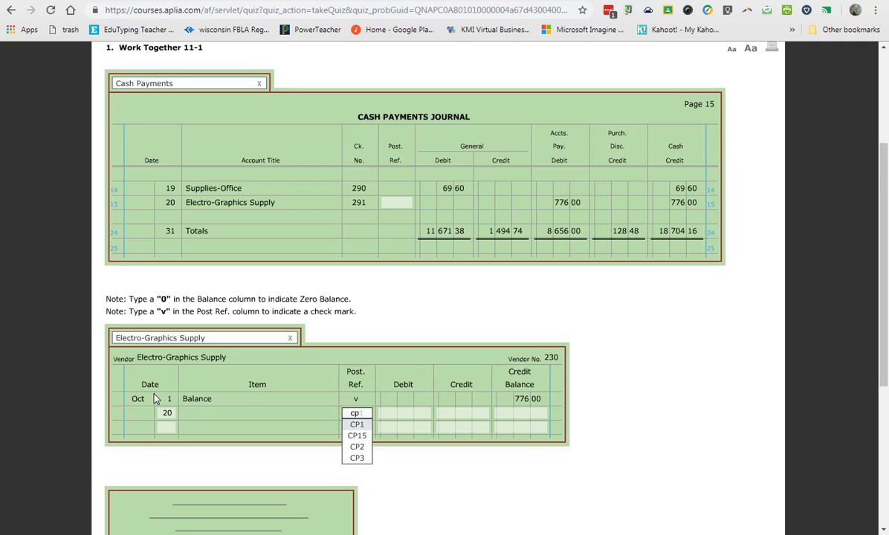
pyautogui.write('15')
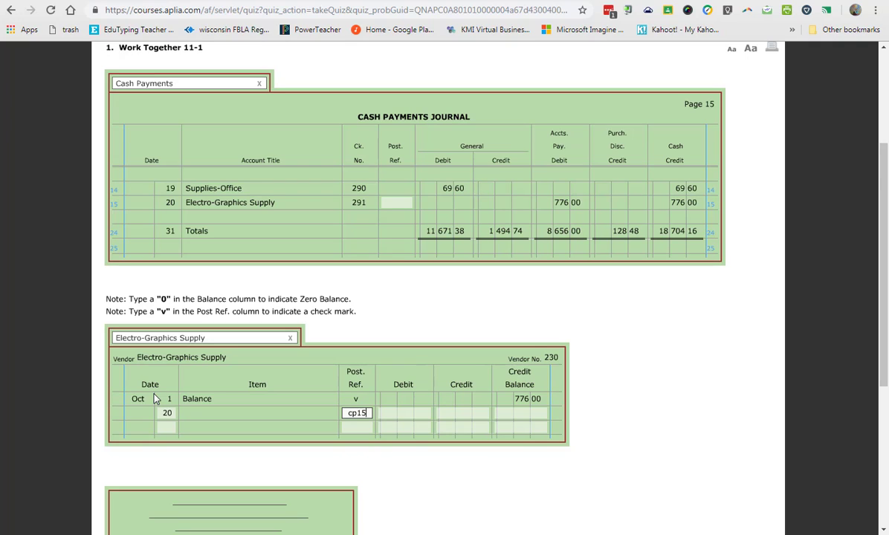
pyautogui.press('Tab')
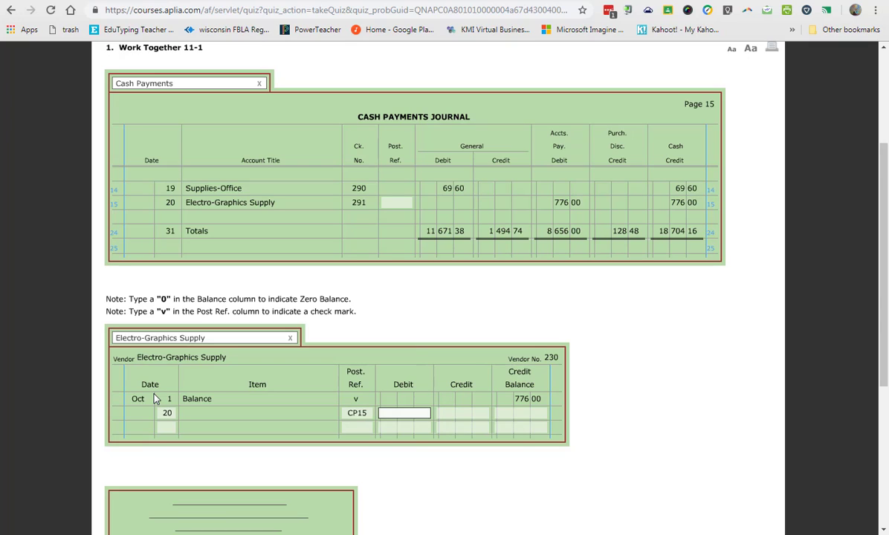
pyautogui.press('Tab')
pyautogui.write('776')
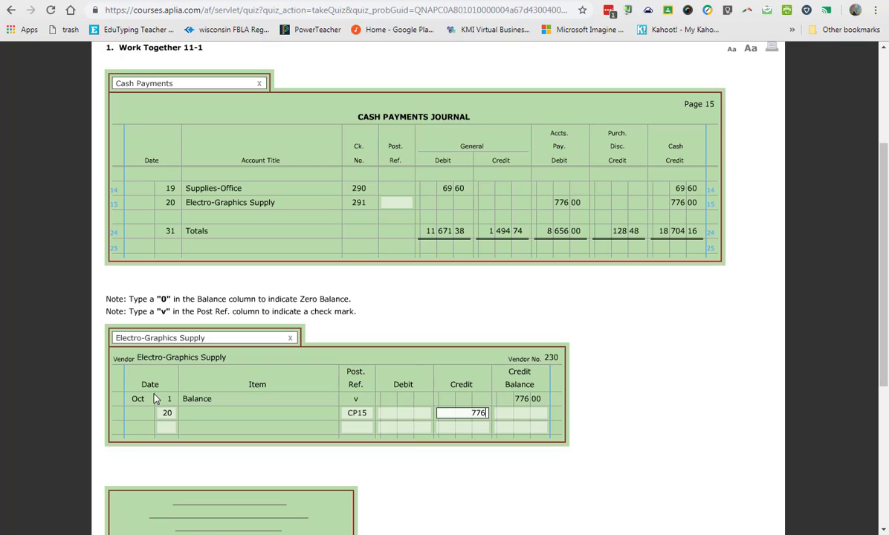
pyautogui.press('BackSpace')
pyautogui.press('BackSpace')
pyautogui.press('BackSpace')
# Post the 776.00 debit on the day 20 line of Electro-Graphics Supply and enter 0 as its credit balance.
pyautogui.click(414, 418)
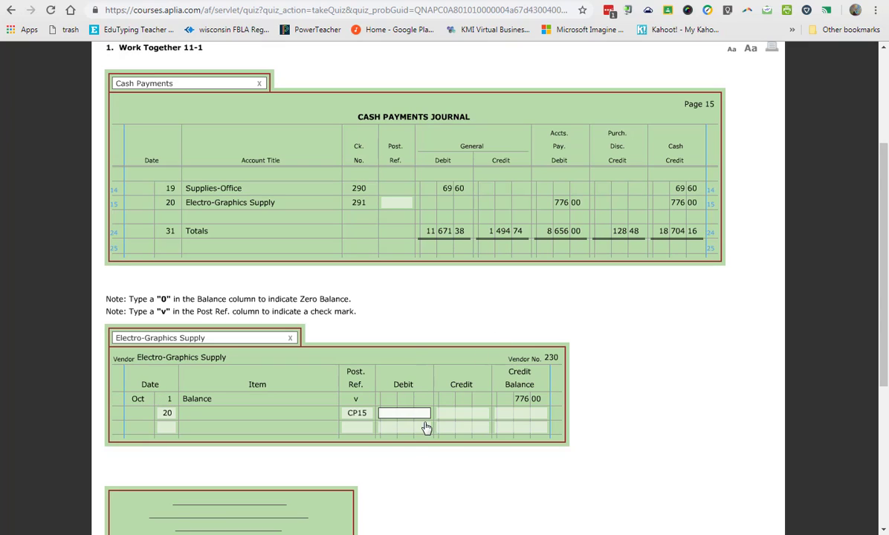
pyautogui.write('776')
pyautogui.press('Tab')
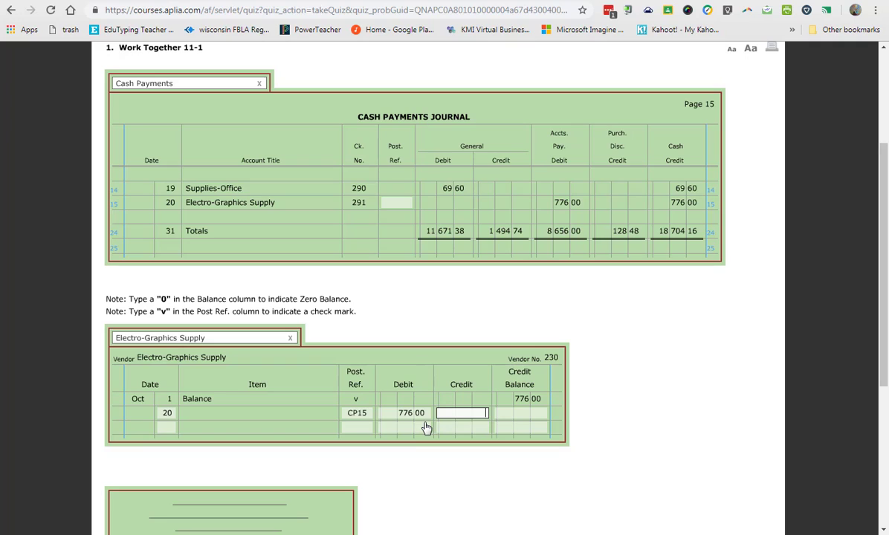
pyautogui.press('Tab')
pyautogui.write('0')
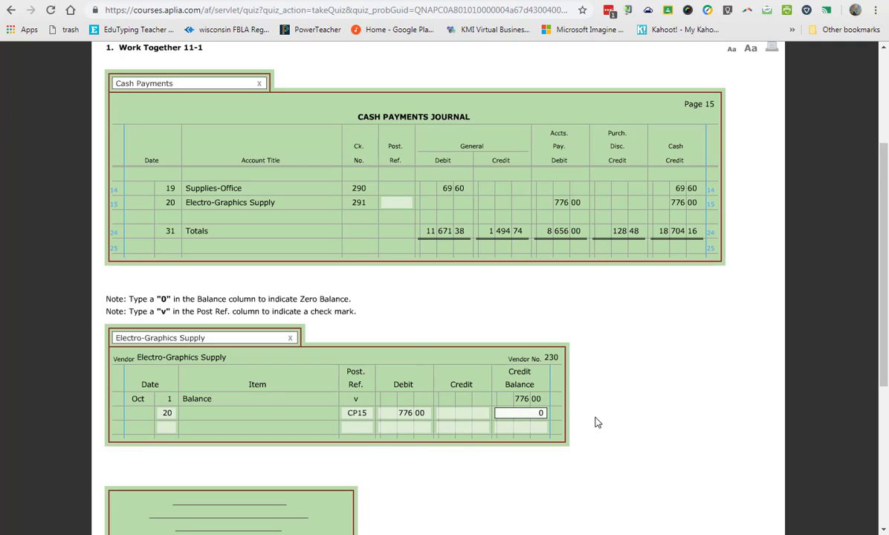
pyautogui.click(606, 402)
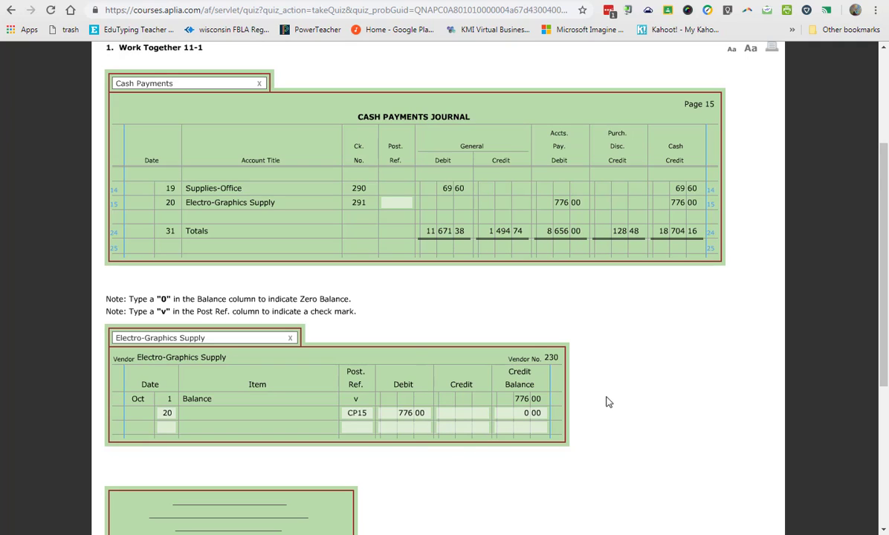
# Enter the Electro-Graphics Supply vendor number as the posting reference on line 15 of the Cash Payments journal.
pyautogui.click(397, 203)
pyautogui.write('230')
pyautogui.click(414, 230)
# Display the General journal in place of the Cash Payments journal.
pyautogui.click(219, 87)
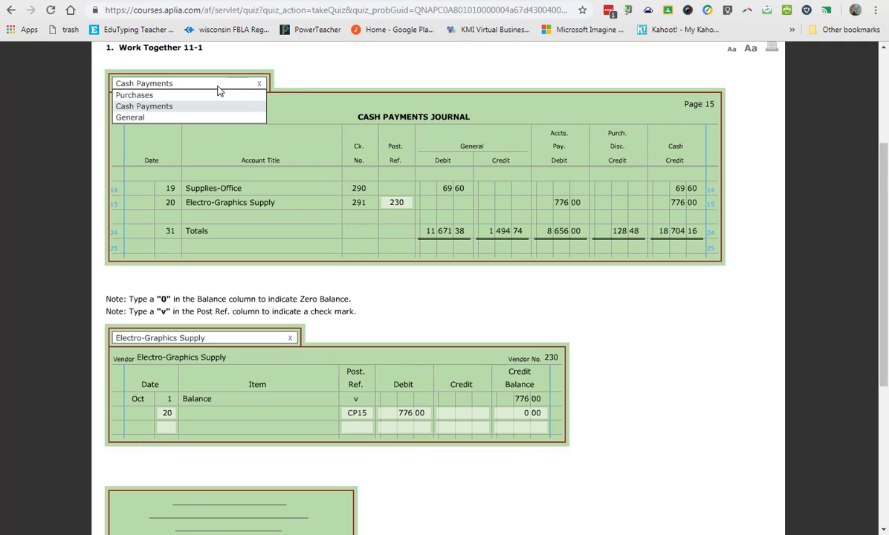
pyautogui.click(207, 117)
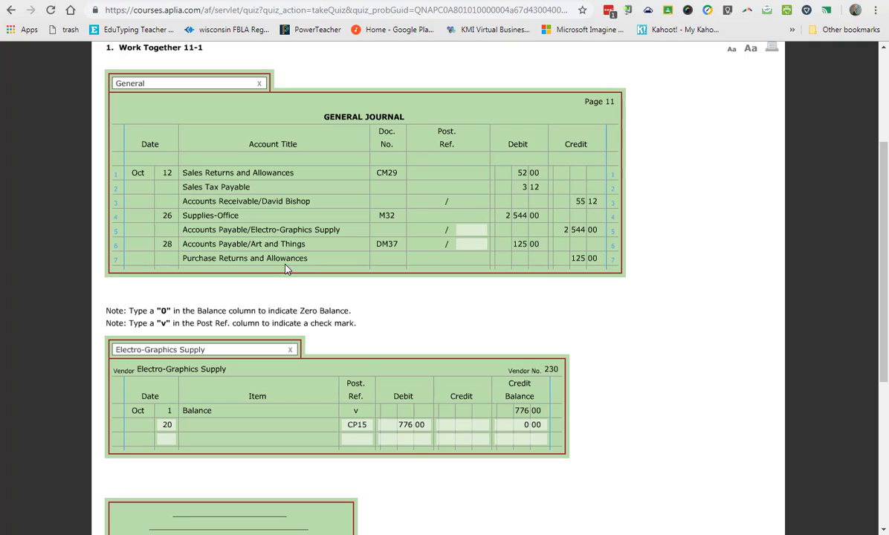
# Enter day 26 with posting reference G11 on the next blank line of the Electro-Graphics Supply account.
pyautogui.click(167, 439)
pyautogui.write('26')
pyautogui.press('Tab')
pyautogui.write('co')
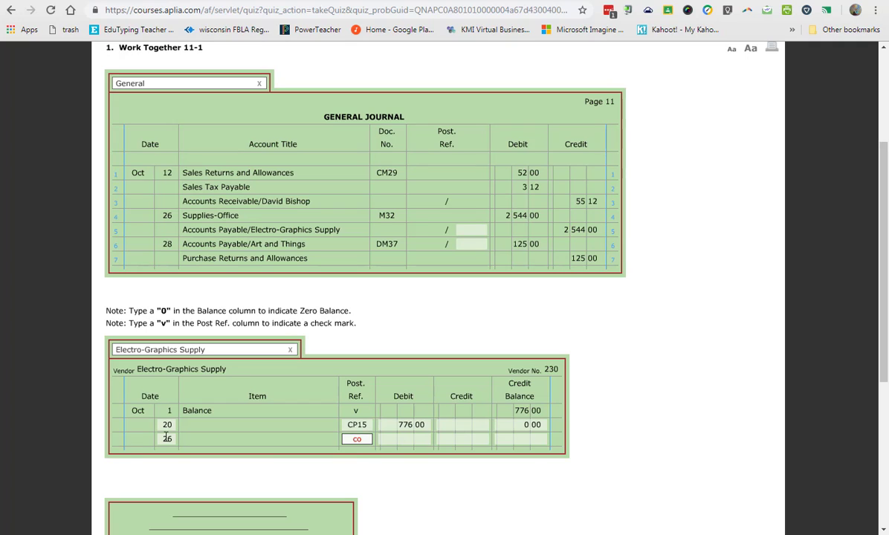
pyautogui.press('BackSpace')
pyautogui.press('BackSpace')
pyautogui.write('g11')
# Post the 2,544.00 credit on the day 26 line of Electro-Graphics Supply and enter 2,544.00 as its credit balance.
pyautogui.press('Tab')
pyautogui.press('Tab')
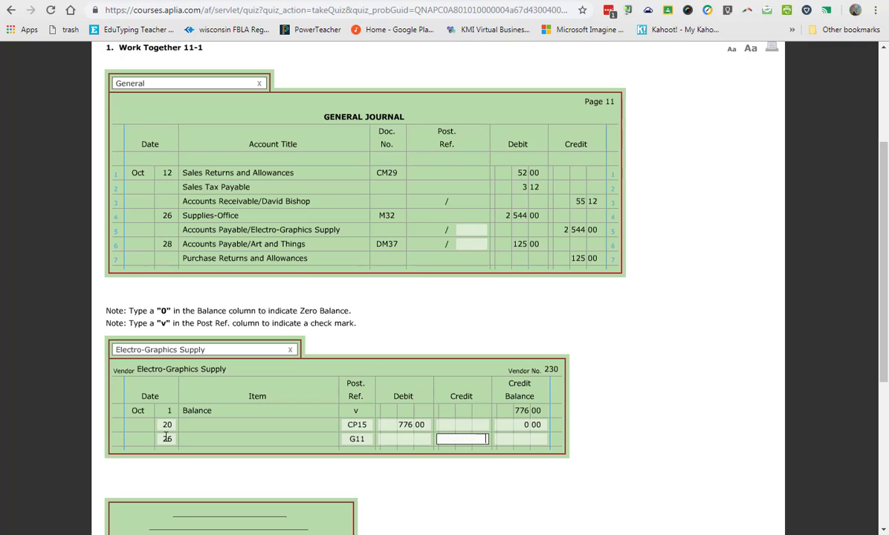
pyautogui.write('2544')
pyautogui.press('Tab')
pyautogui.write('2544')
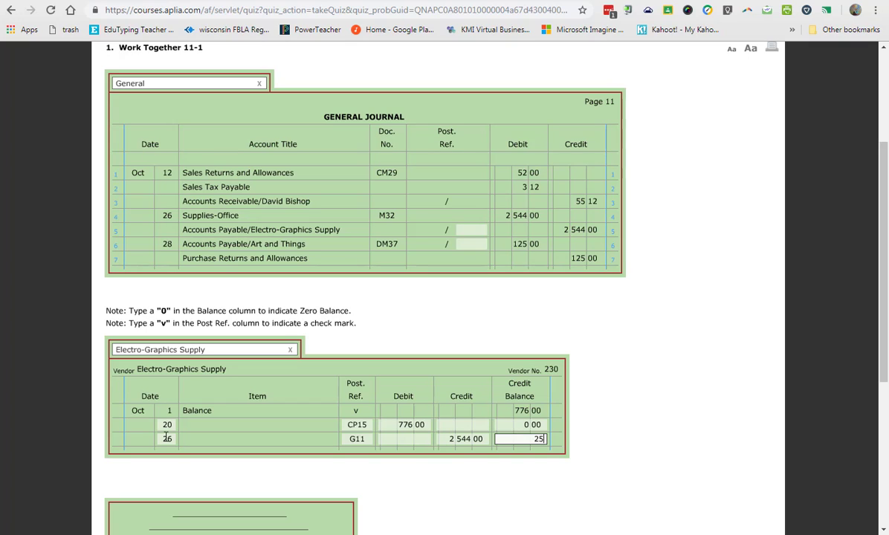
pyautogui.press('Tab')
# Enter the Electro-Graphics Supply vendor number as the posting reference on line 5 of the General journal.
pyautogui.click(476, 230)
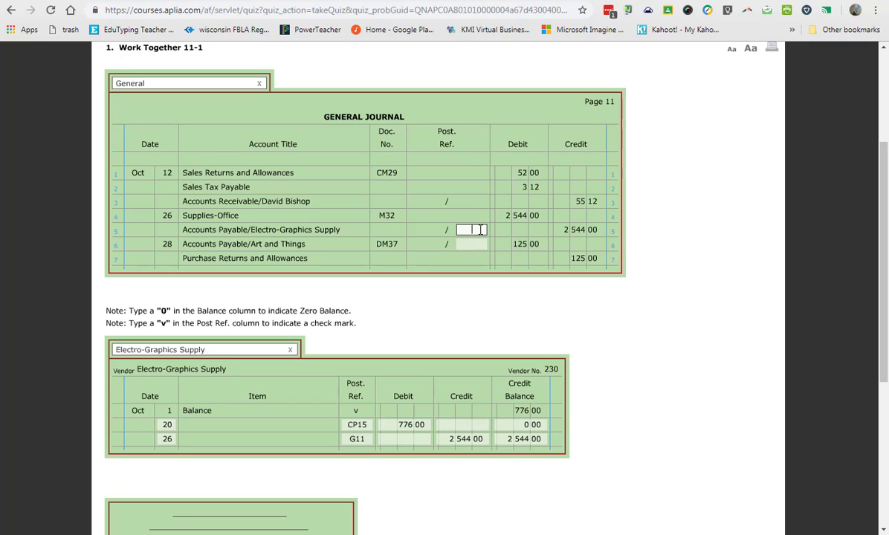
pyautogui.write('230')
pyautogui.click(618, 366)
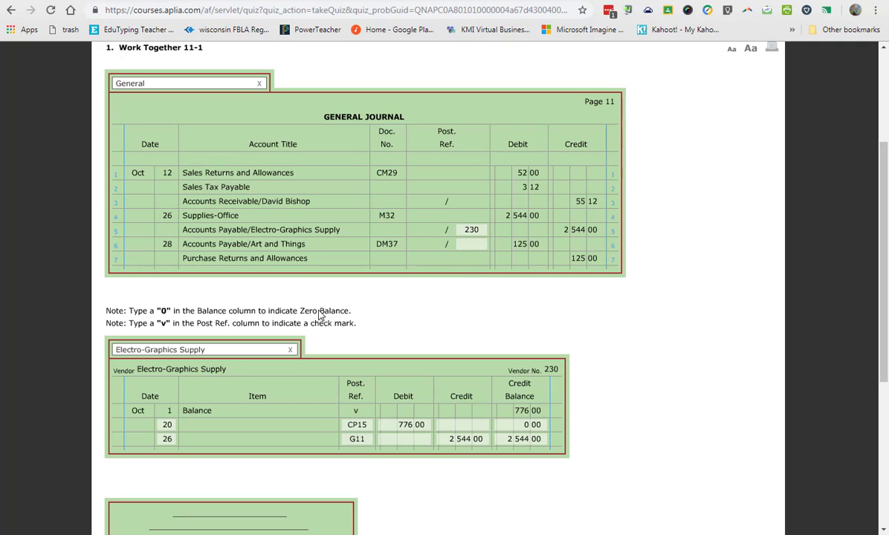
# Display the Art and Things account and enter day 28 with posting reference G11 on its blank line.
pyautogui.click(216, 351)
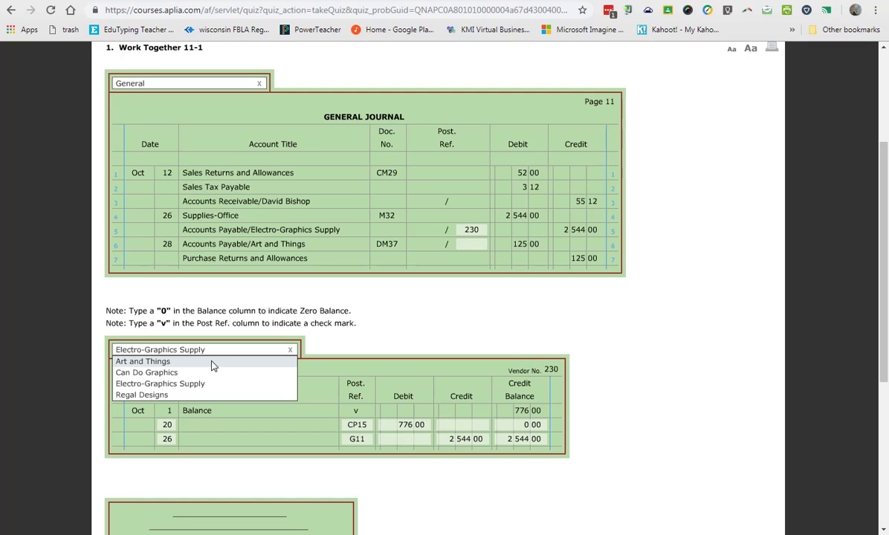
pyautogui.click(213, 362)
pyautogui.click(168, 425)
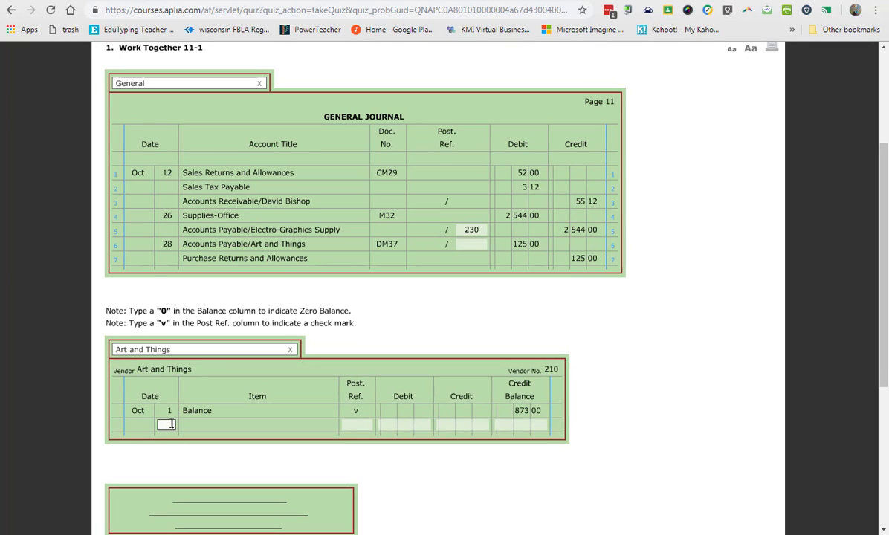
pyautogui.write('28')
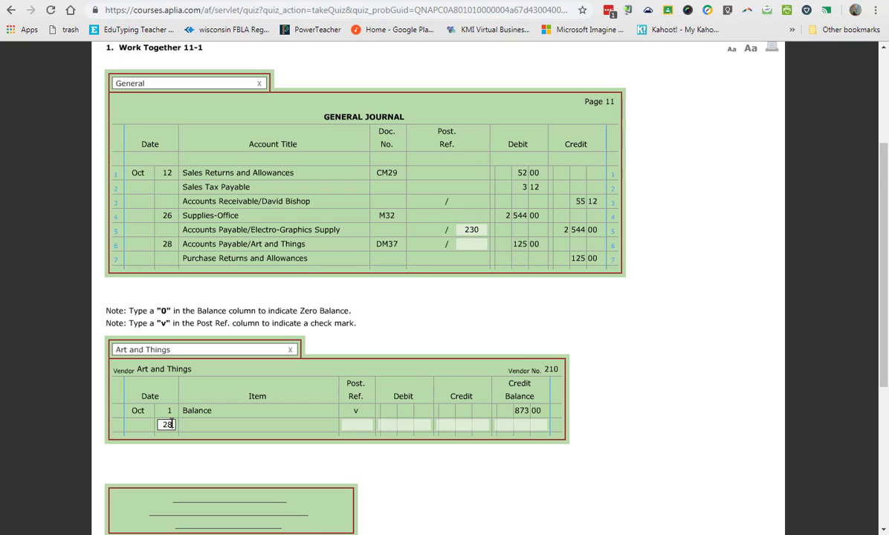
pyautogui.press('Tab')
pyautogui.write('G11')
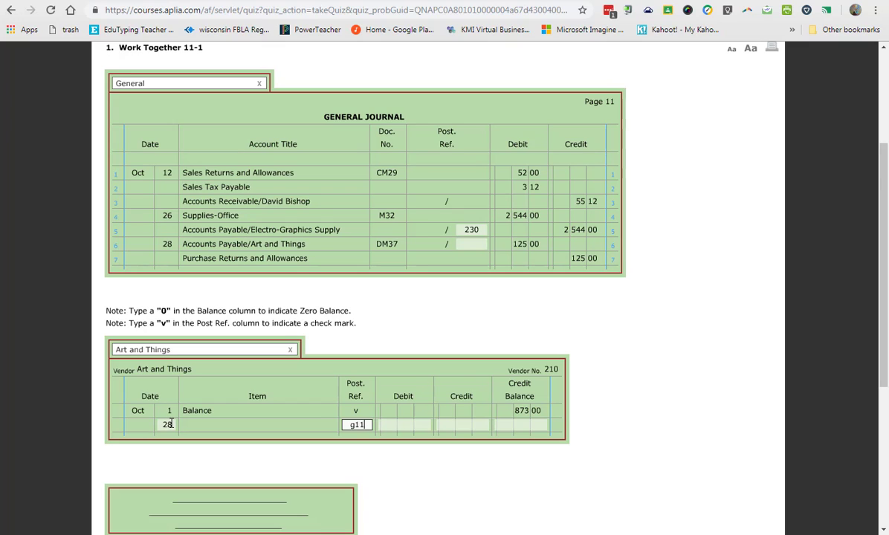
# Post the 125.00 debit on the day 28 line of Art and Things and enter 748.00 as its credit balance.
pyautogui.press('Tab')
pyautogui.press('Tab')
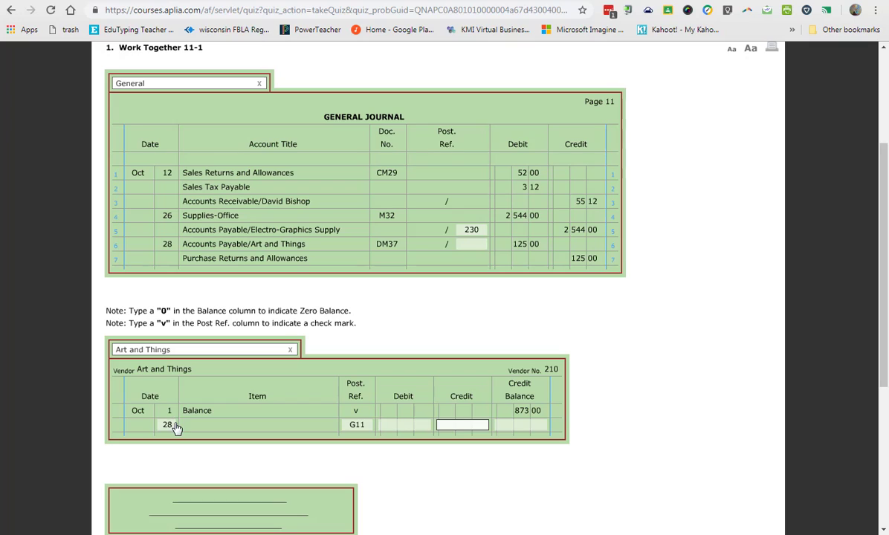
pyautogui.click(404, 430)
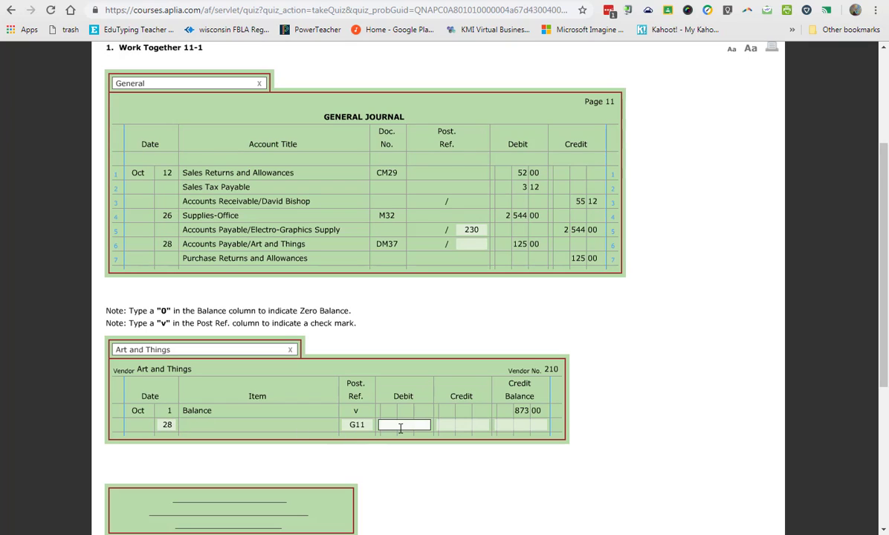
pyautogui.write('125')
pyautogui.press('Tab')
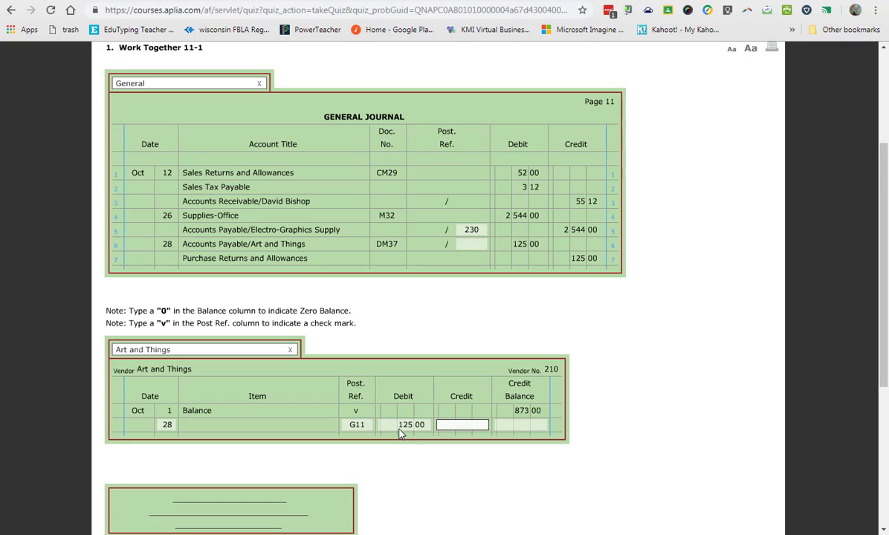
pyautogui.click(540, 427)
pyautogui.write('748 00')
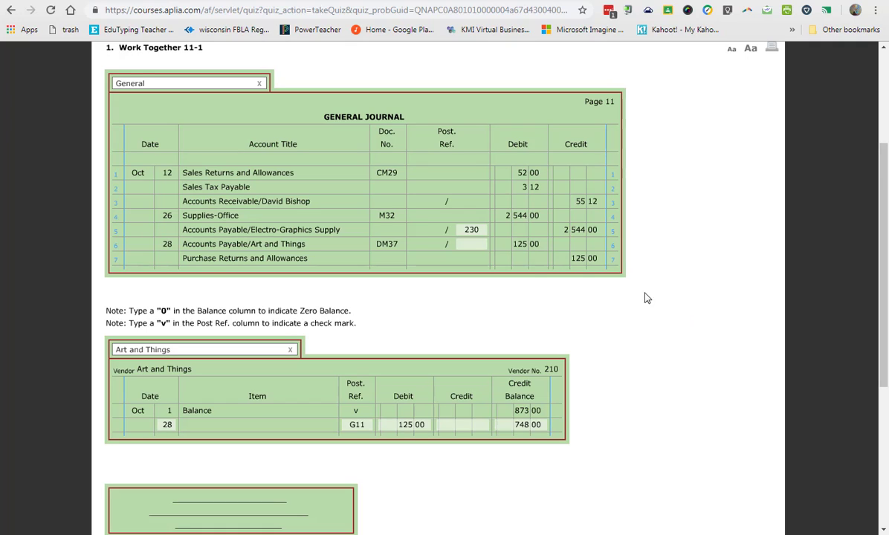
# Enter the Art and Things vendor number as the posting reference on line 6 of the General journal.
pyautogui.click(471, 244)
pyautogui.write('210')
pyautogui.scroll(-1, 621, 368)
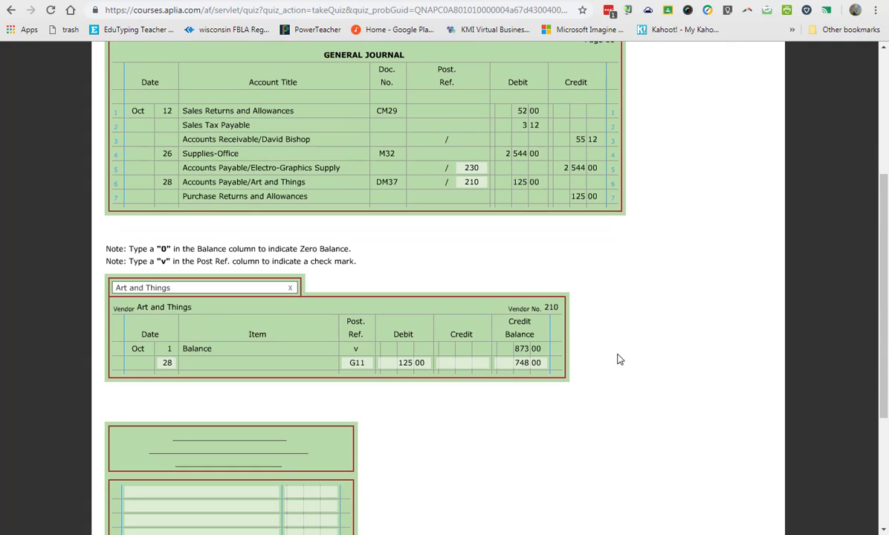
pyautogui.click(181, 292)
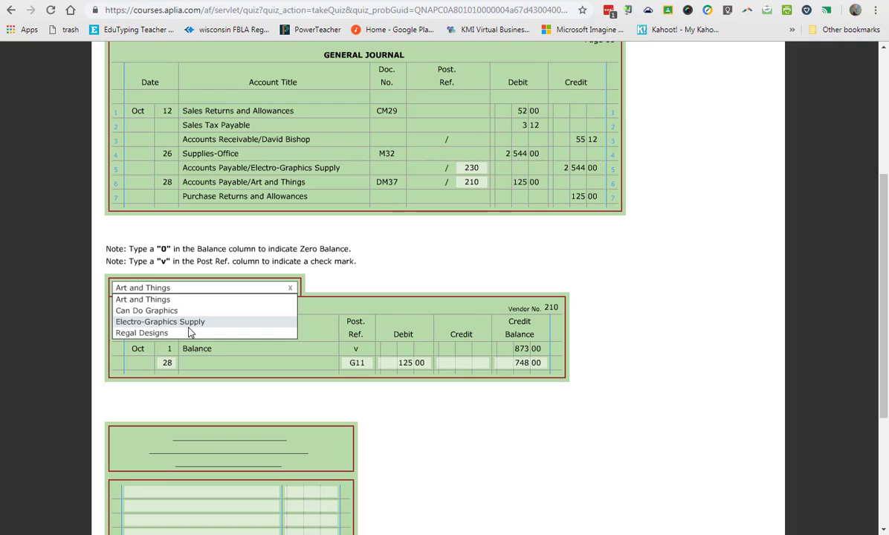
pyautogui.click(678, 354)
# Set the statement heading to Graphics, Inc., Schedule of Accounts Payable, October 31, 20--.
pyautogui.scroll(-3, 677, 354)
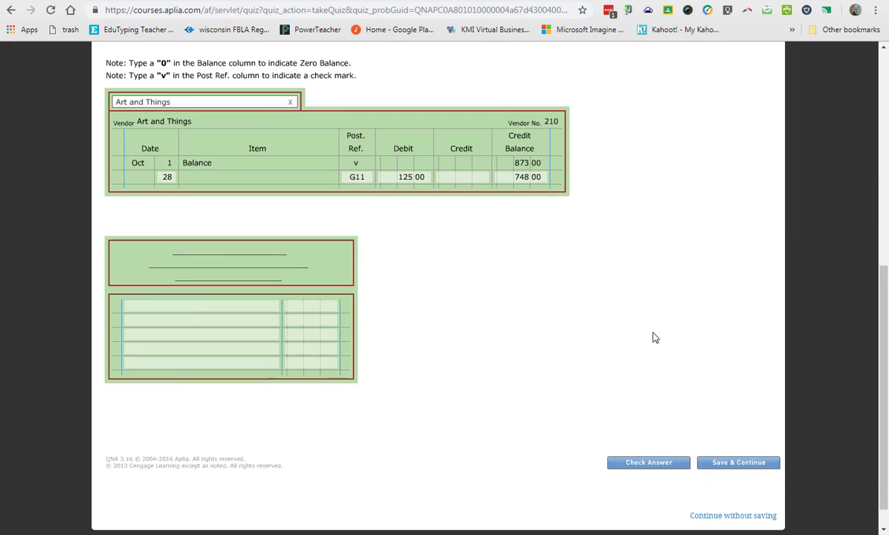
pyautogui.click(202, 242)
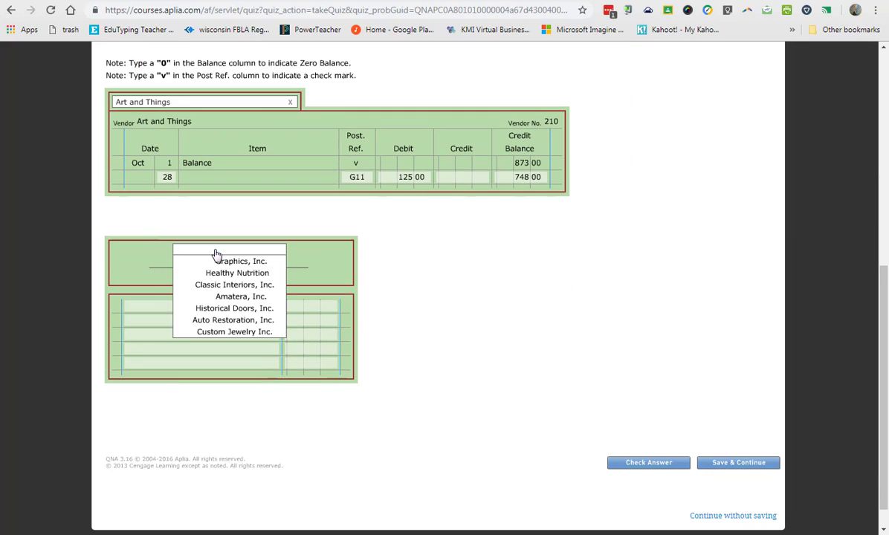
pyautogui.click(209, 247)
pyautogui.click(207, 266)
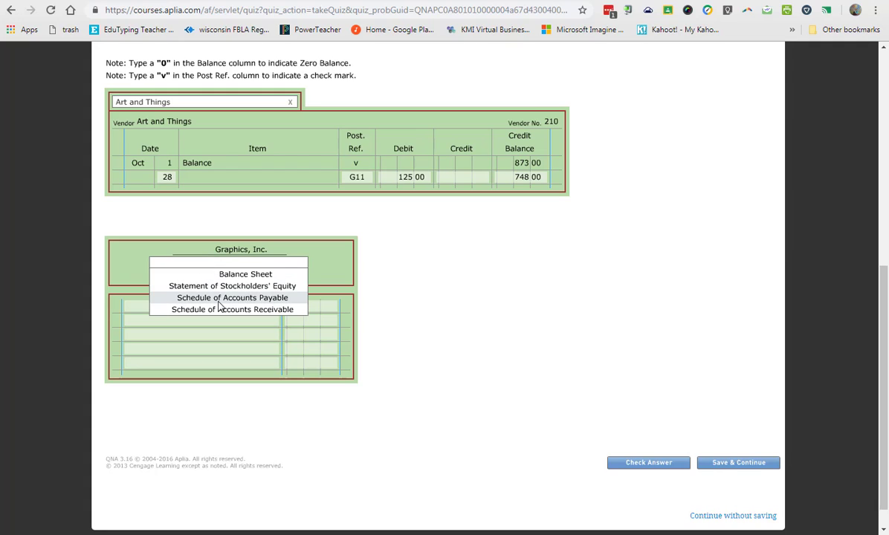
pyautogui.click(218, 301)
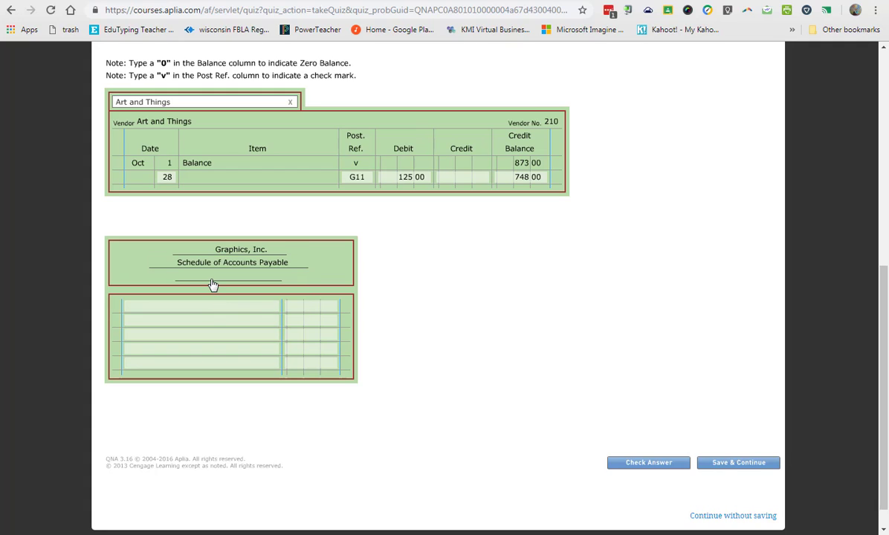
pyautogui.click(213, 282)
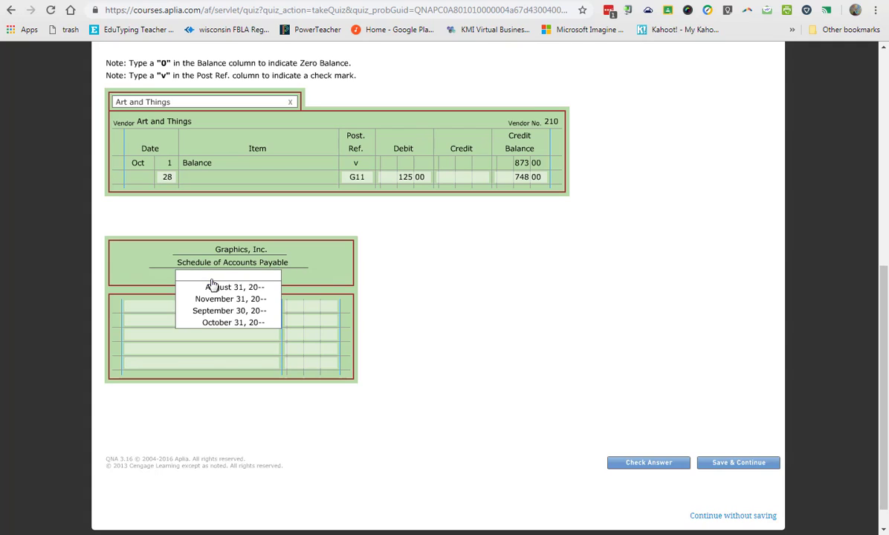
pyautogui.click(235, 323)
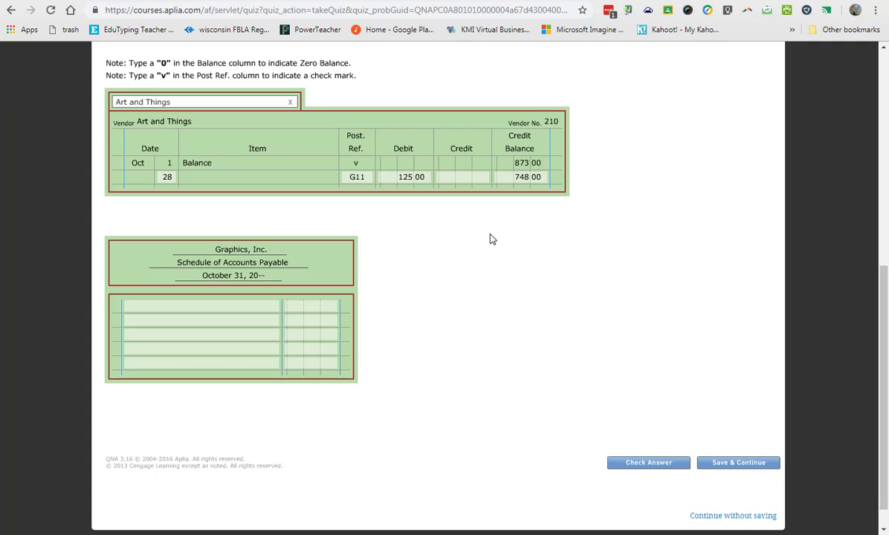
# List Art and Things with a balance of 748.00 on the first line of the schedule of accounts payable.
pyautogui.click(172, 103)
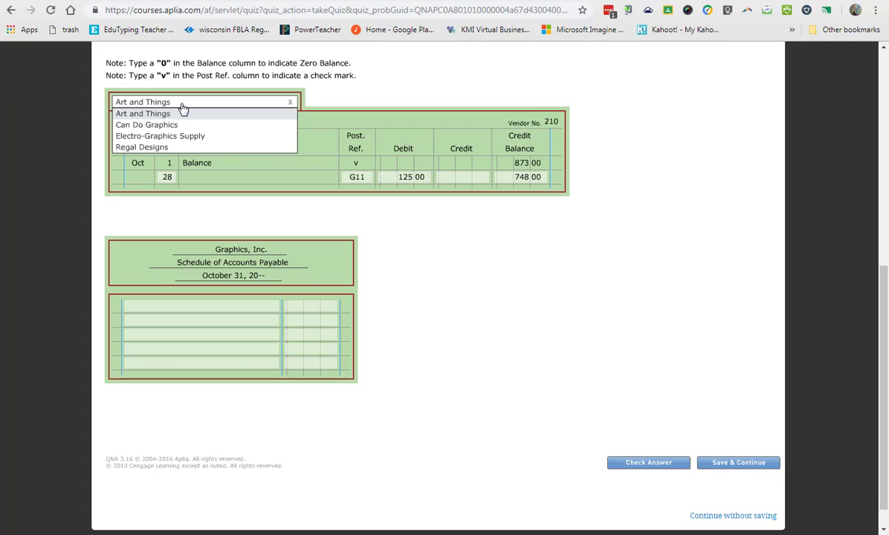
pyautogui.click(171, 114)
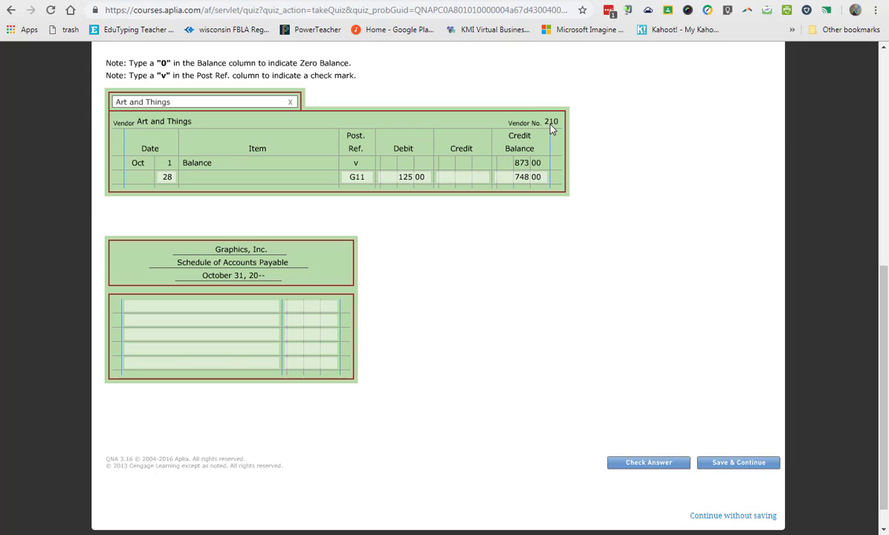
pyautogui.click(199, 306)
pyautogui.write('ar')
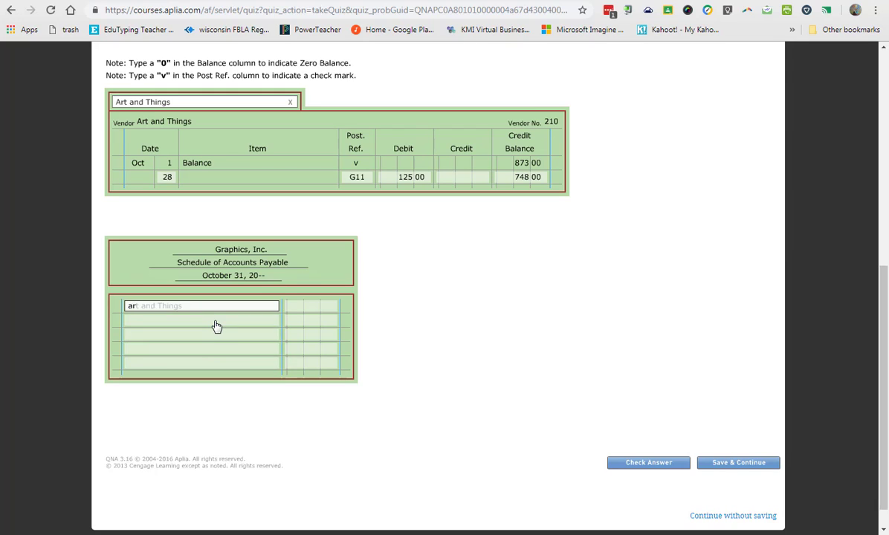
pyautogui.press('Tab')
pyautogui.write('748.00')
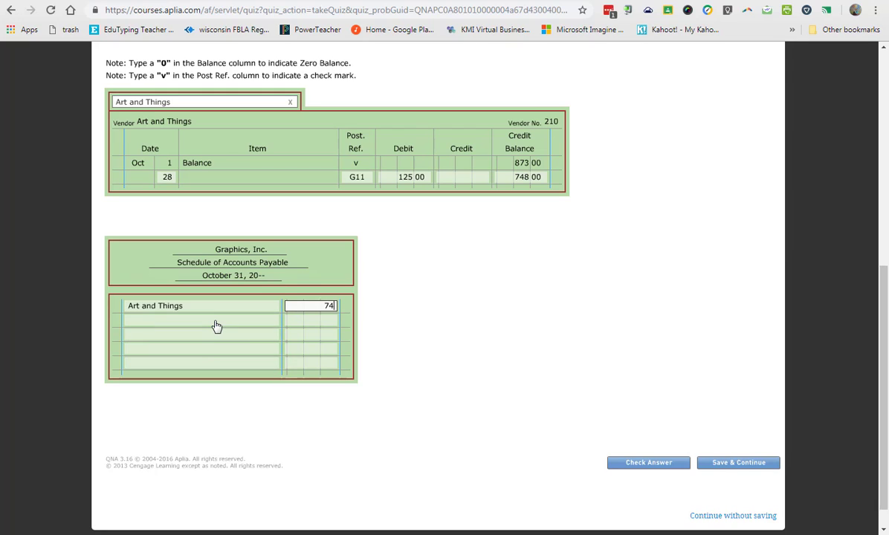
pyautogui.press('Tab')
# Display the Can Do Graphics account and list it with its 986.00 balance on the schedule's second line.
pyautogui.click(179, 106)
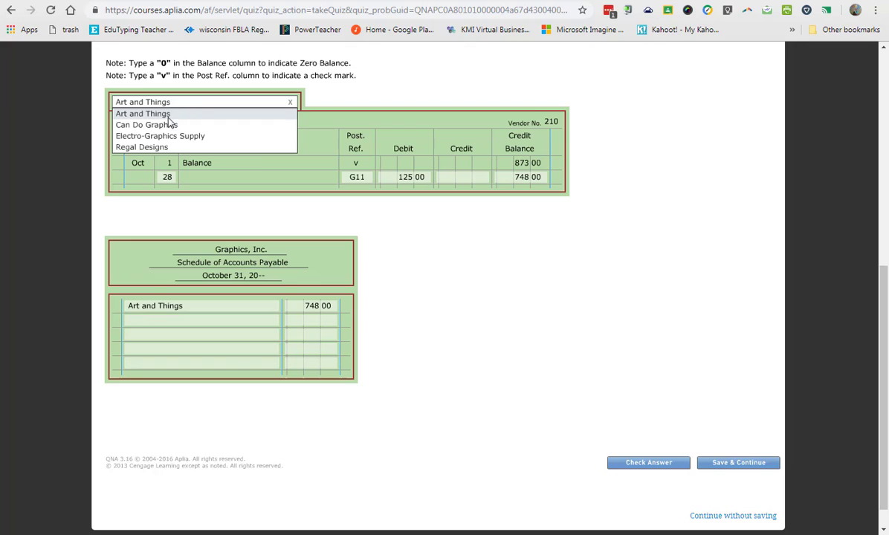
pyautogui.click(153, 119)
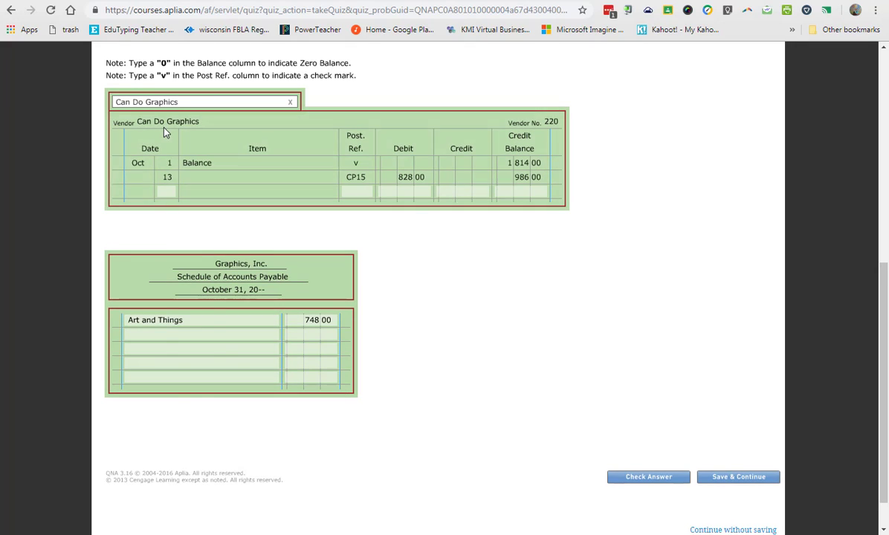
pyautogui.click(165, 334)
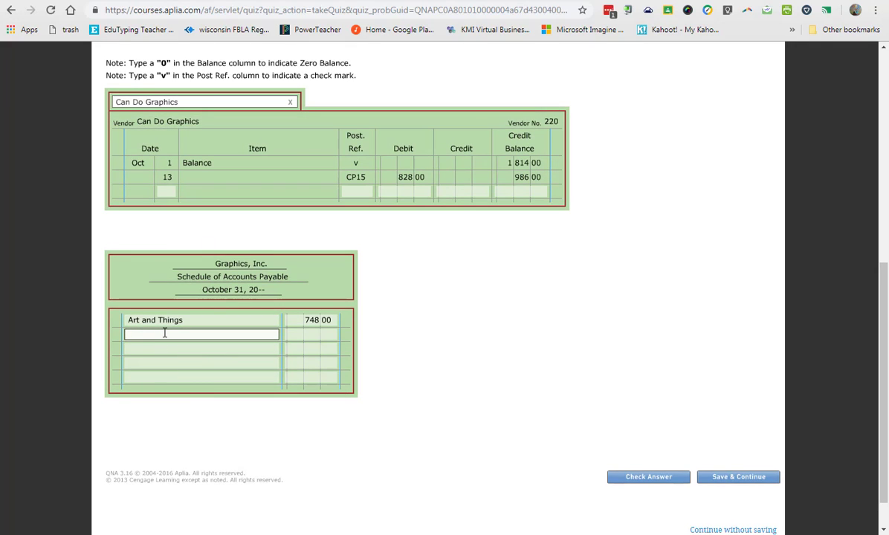
pyautogui.write('ca')
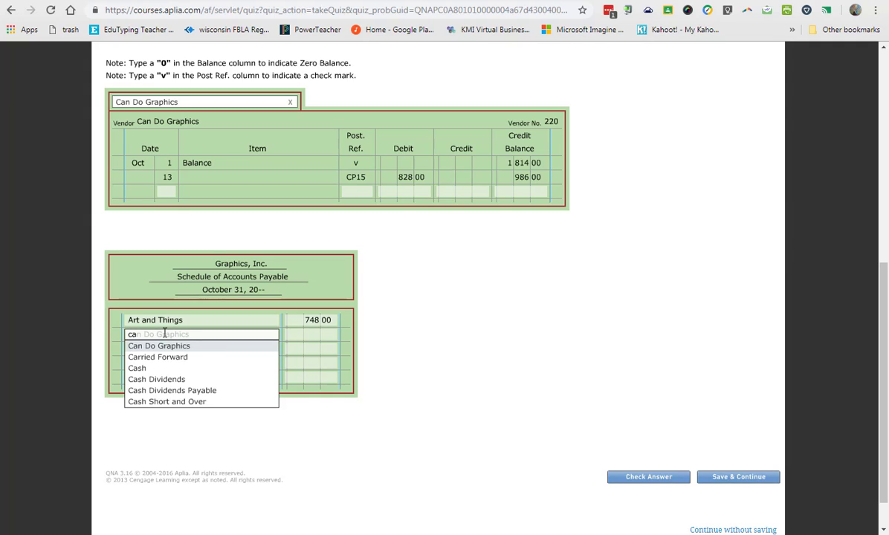
pyautogui.press('Tab')
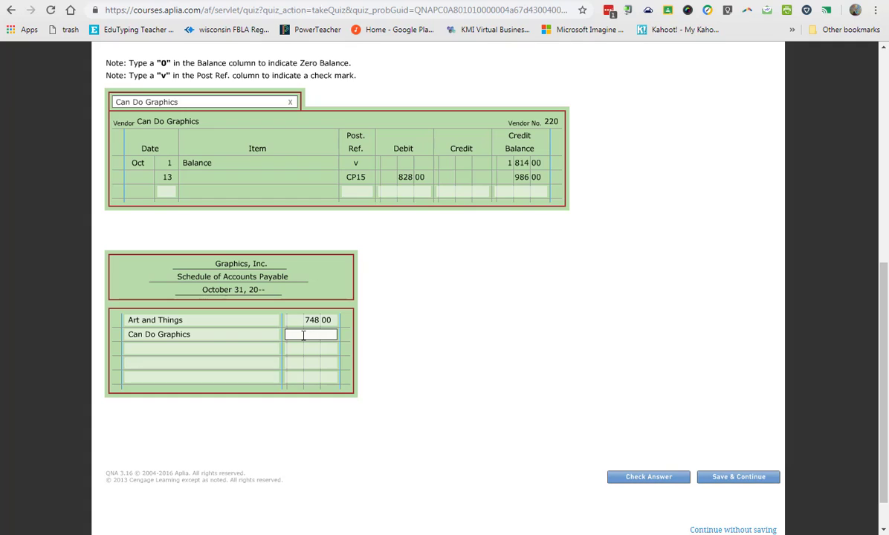
pyautogui.write('986')
pyautogui.press('Tab')
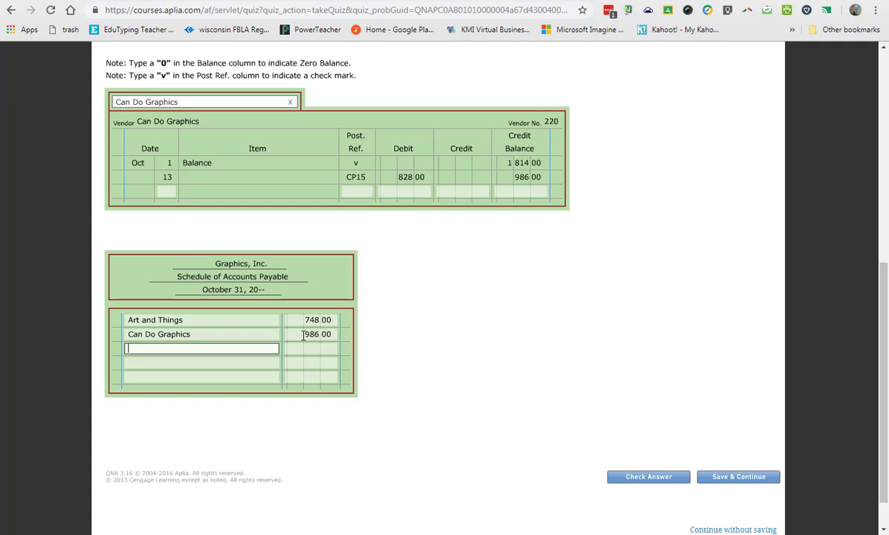
# Display the Electro-Graphics Supply account and list it with its 2,544.00 balance on the schedule's third line.
pyautogui.click(236, 108)
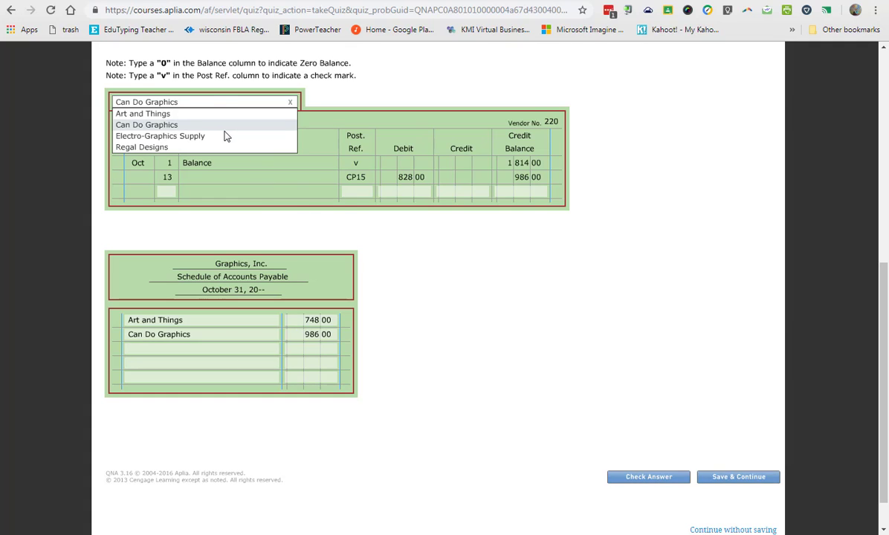
pyautogui.click(225, 136)
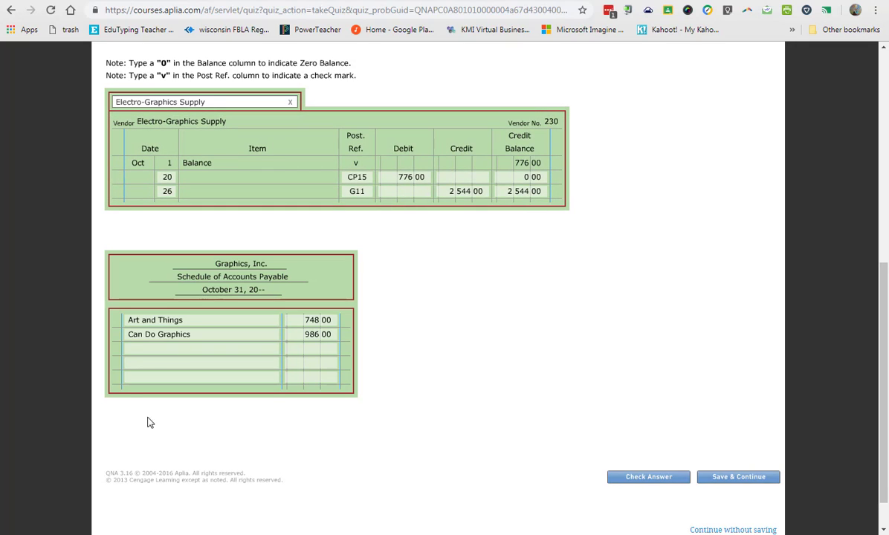
pyautogui.click(156, 349)
pyautogui.write('Electro-Graphics Supply')
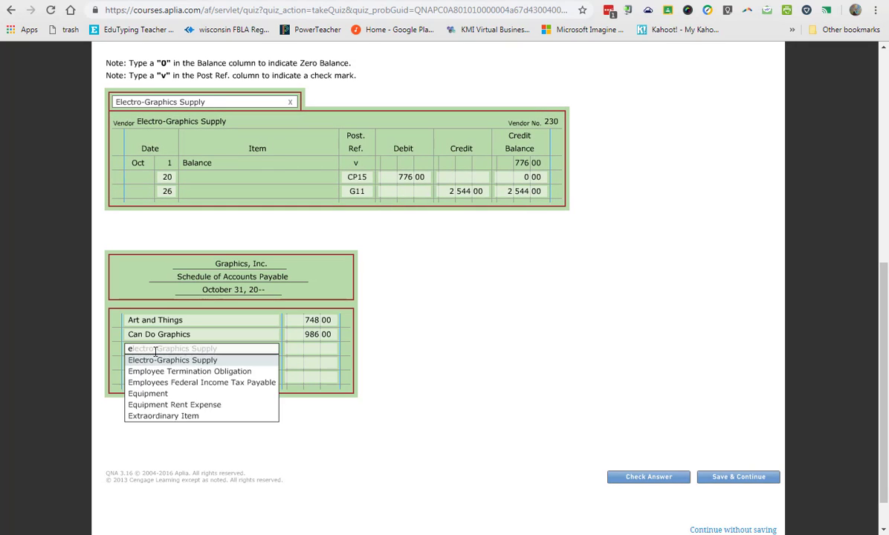
pyautogui.press('Tab')
pyautogui.write('2544')
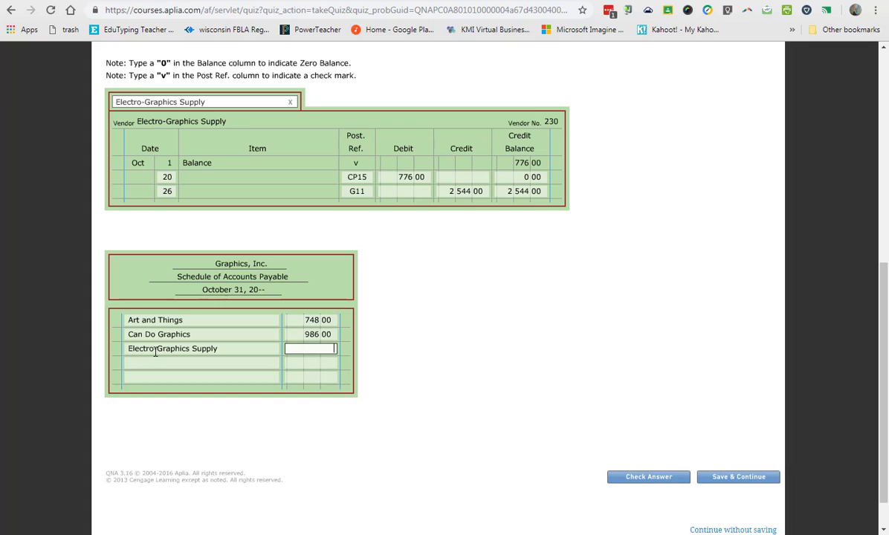
# Display the Regal Designs account and list it with its 2,280.20 balance on the schedule's fourth line.
pyautogui.press('Tab')
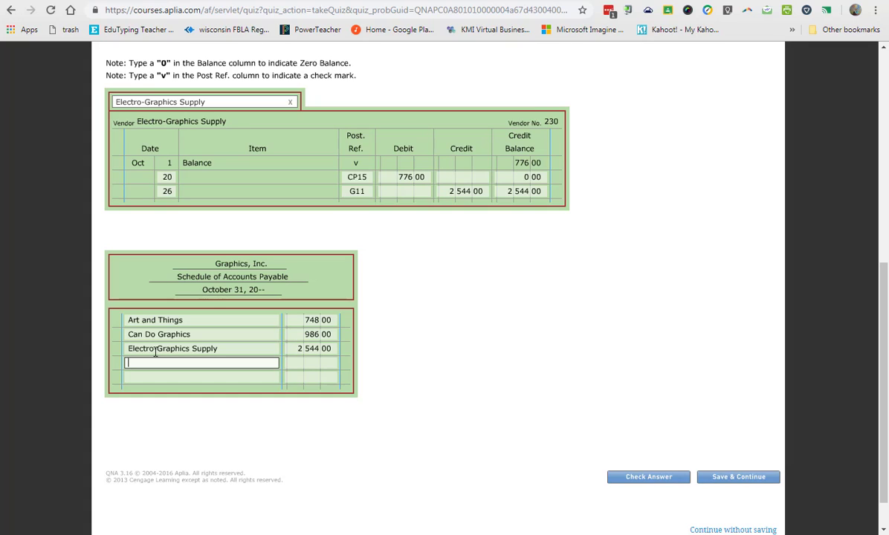
pyautogui.click(169, 104)
pyautogui.click(154, 148)
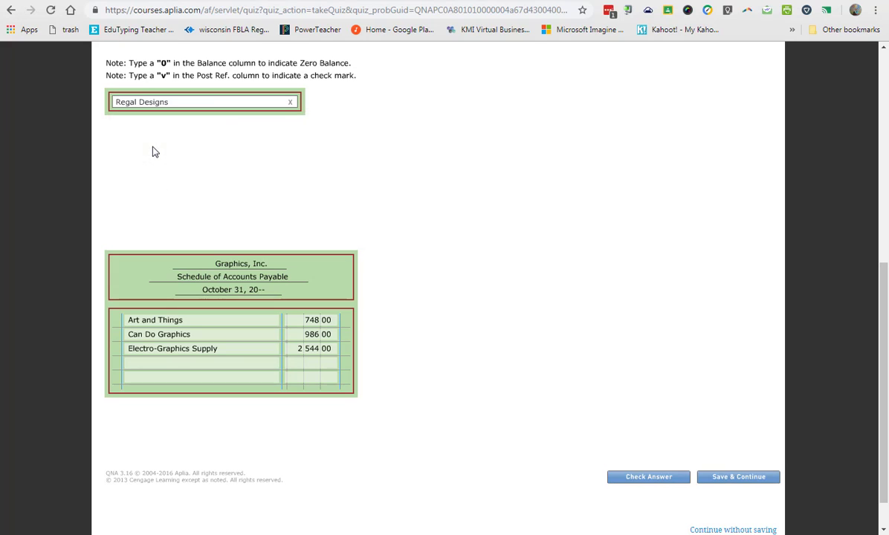
pyautogui.click(182, 351)
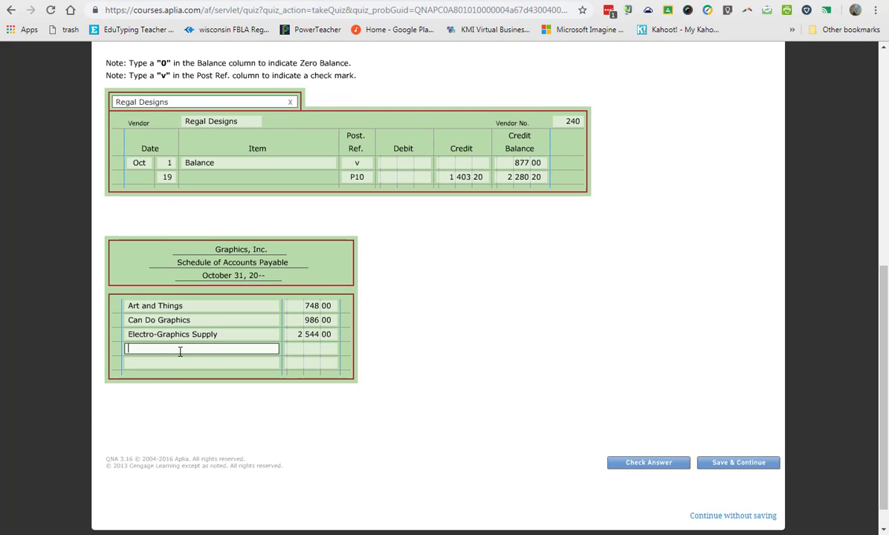
pyautogui.write('Reg')
pyautogui.press('Tab')
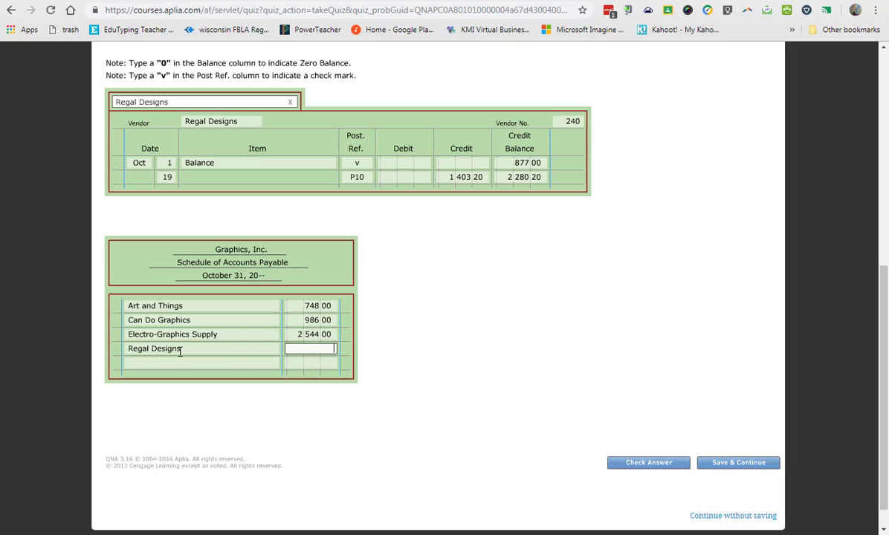
pyautogui.write('2 280.20')
pyautogui.press('Tab')
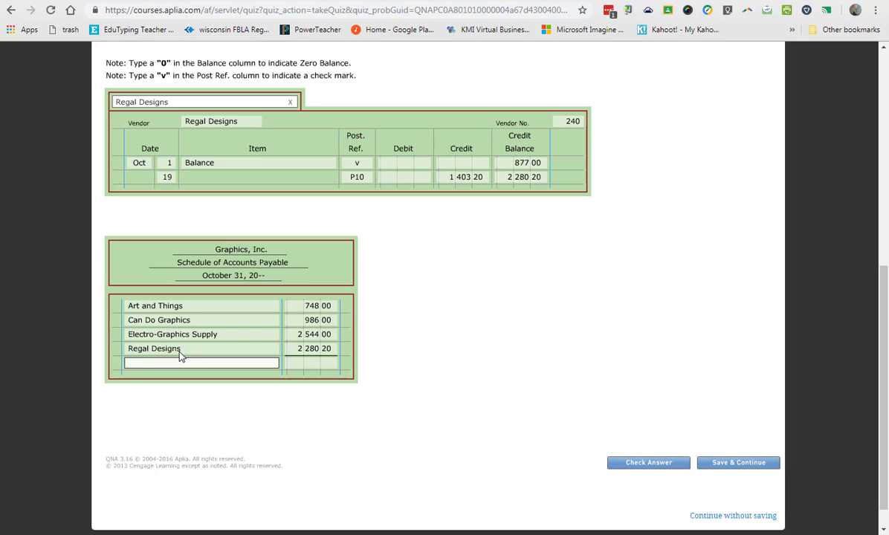
# Enter 6,558.20 as the total on the schedule's last line and label it Total Accounts Payable.
pyautogui.click(322, 363)
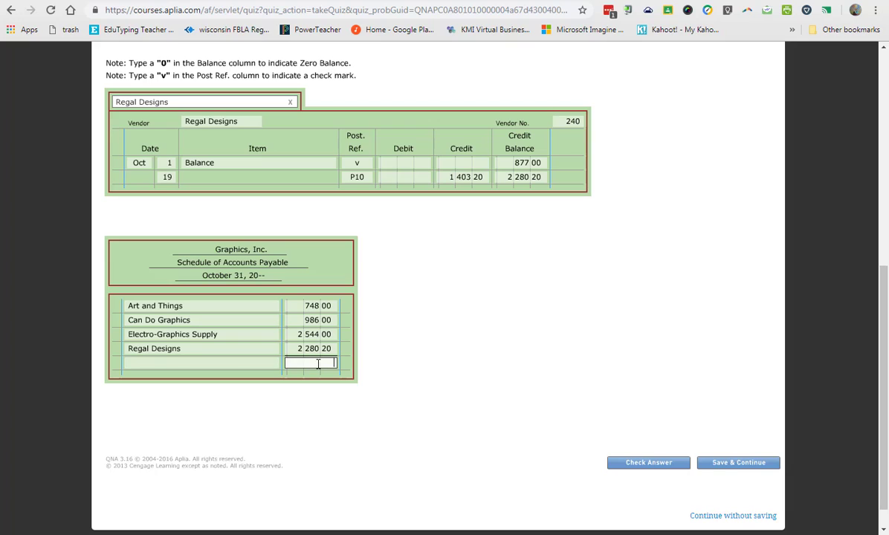
pyautogui.write('6 558.20')
pyautogui.press('Tab')
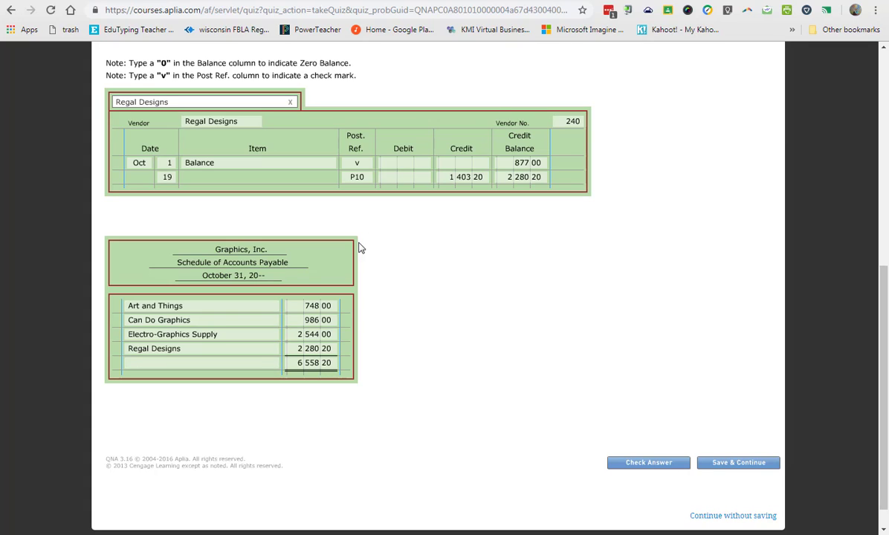
pyautogui.click(201, 363)
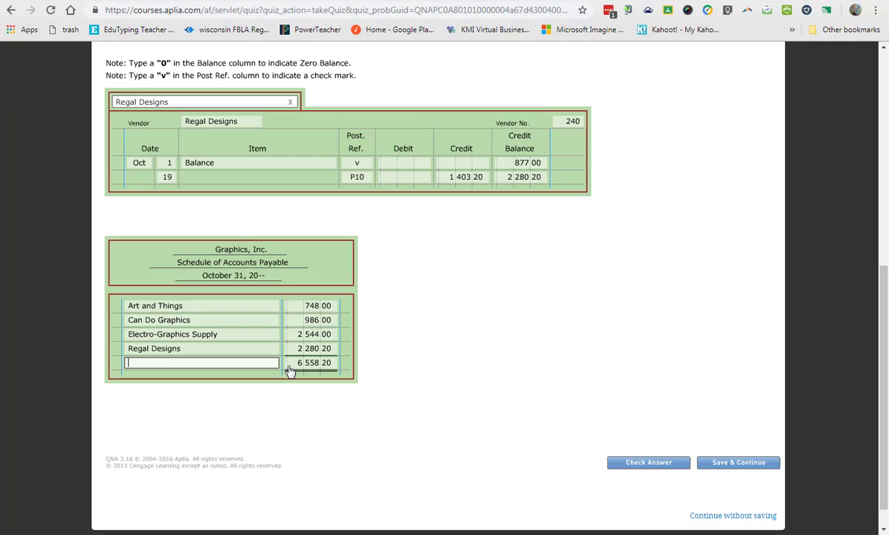
pyautogui.write('total')
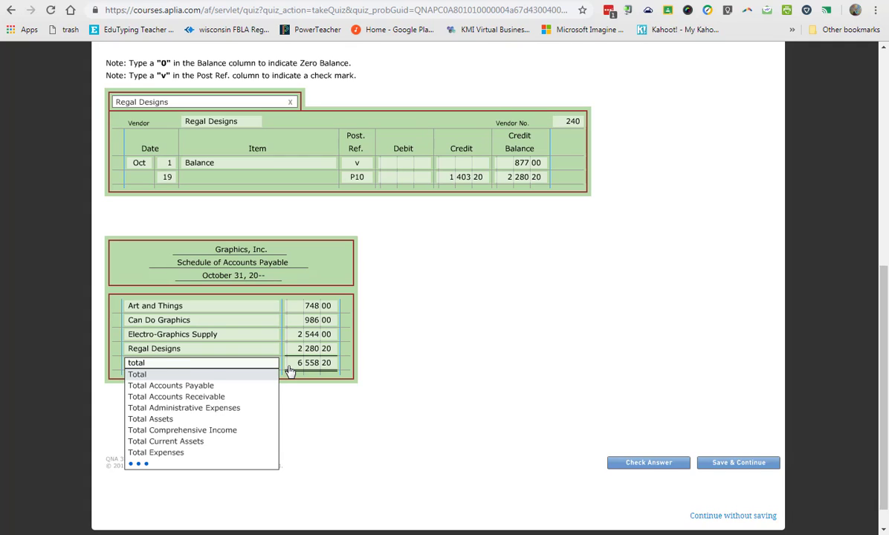
pyautogui.press('Down')
pyautogui.press('Tab')
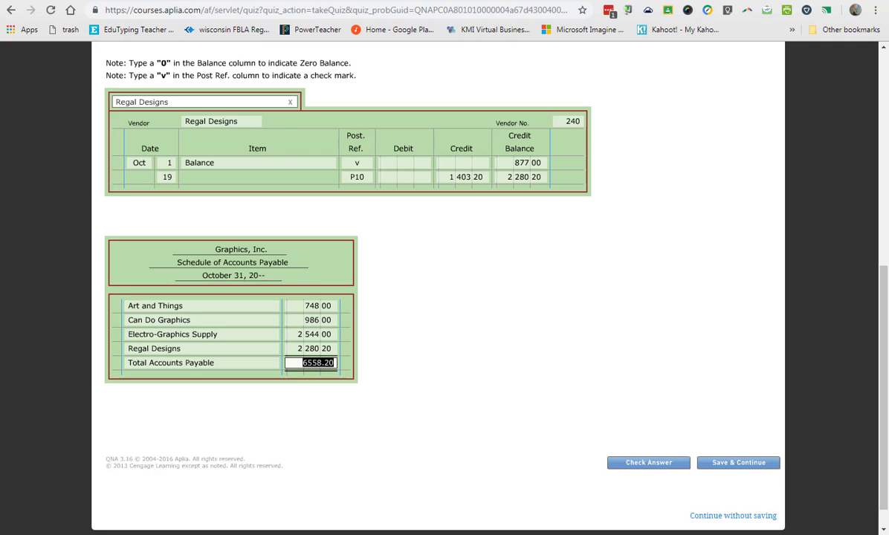
# Check the schedule total against the October 31 general ledger Accounts Payable balance in the Work Together 11-1 instructions.
pyautogui.hotkey('alt', 'Tab')
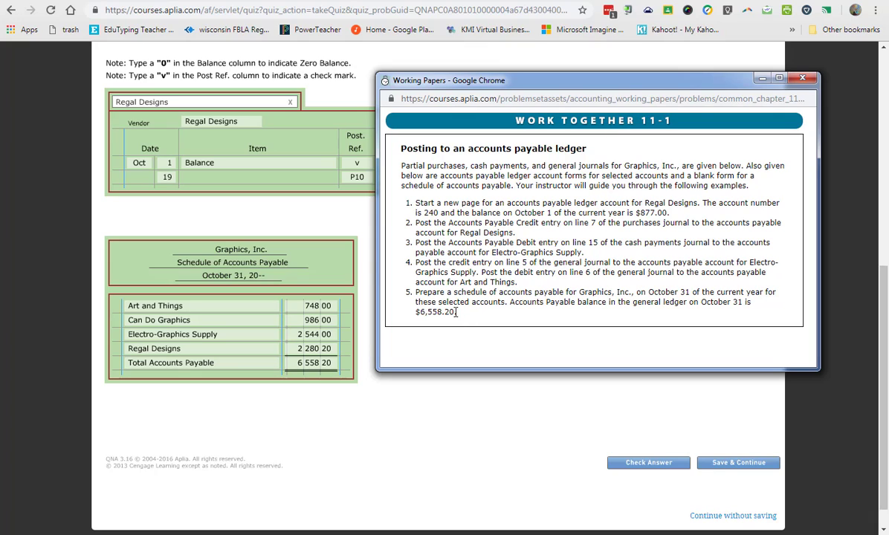
pyautogui.moveTo(456, 313); pyautogui.dragTo(423, 315)
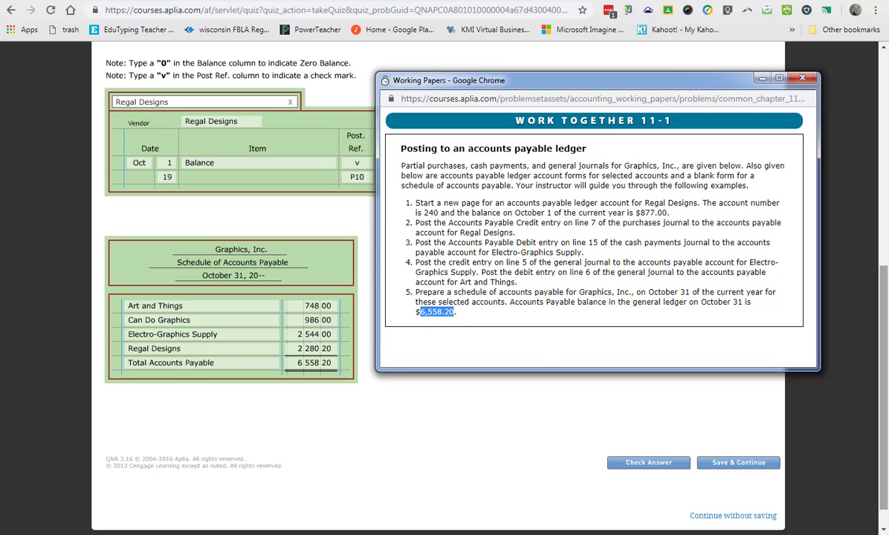